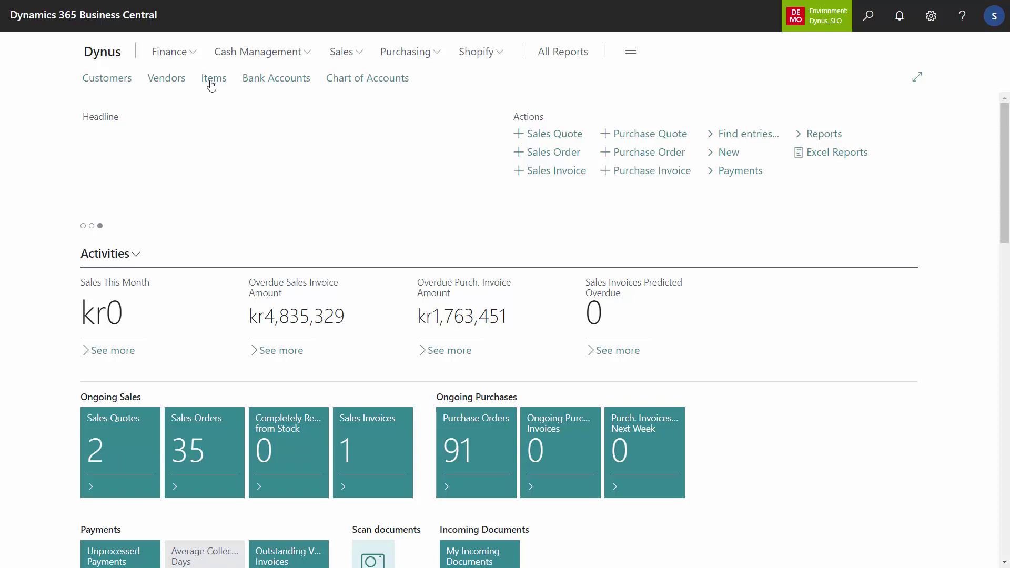
# Step: Open the item card for item 1000 City Bike and examine its Bike Handle Grips field
pyautogui.click(213, 78)
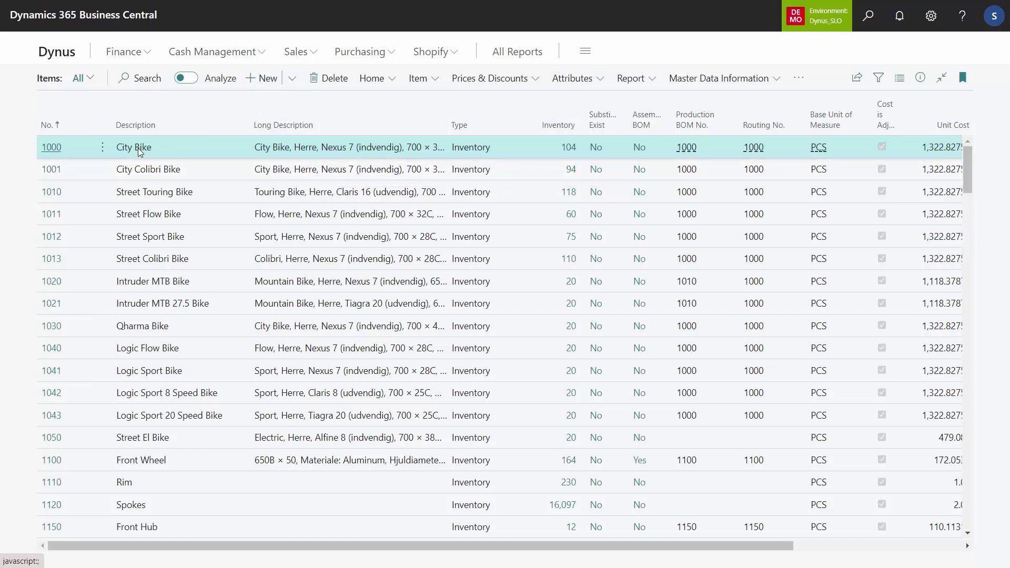
pyautogui.click(53, 148)
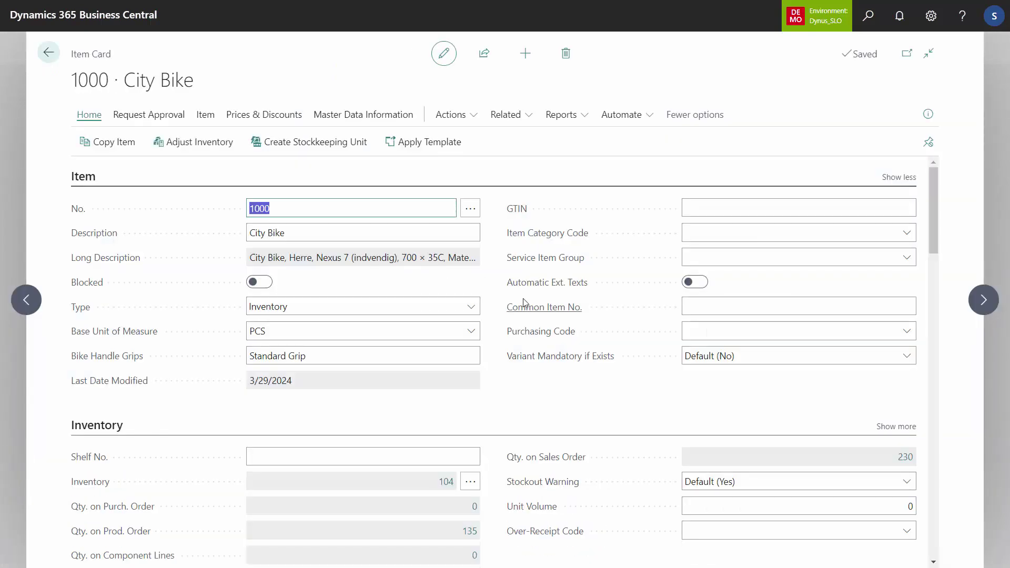
pyautogui.moveTo(524, 303)
pyautogui.moveTo(78, 363)
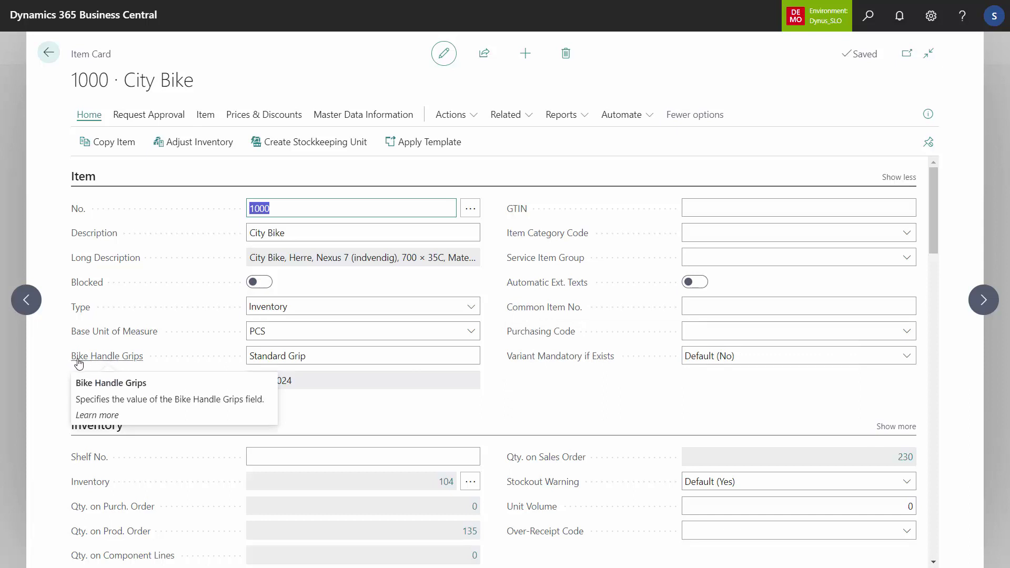
pyautogui.click(243, 358)
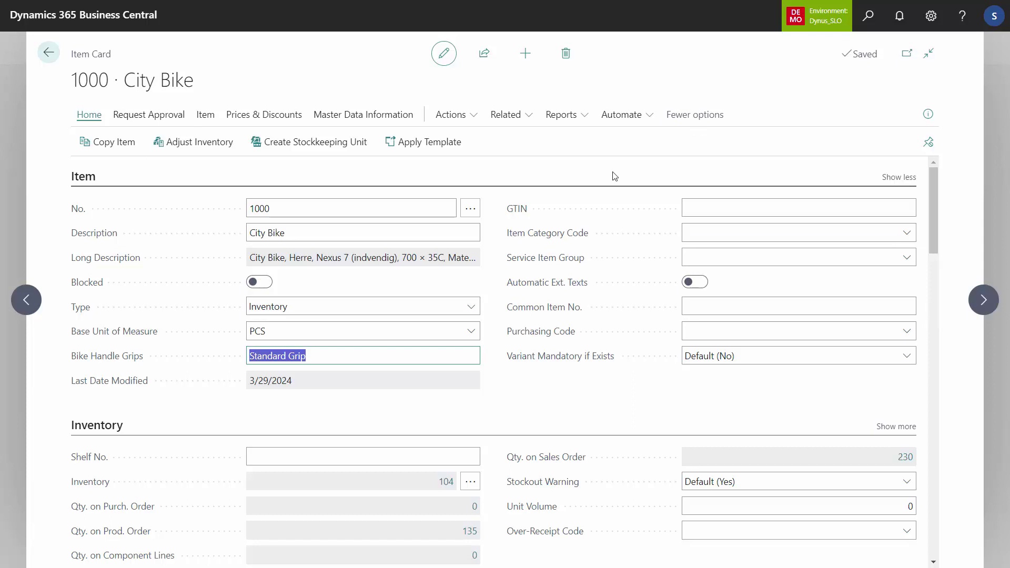
# Step: Open the Information Matrix from the item's master data information and bring up the list of matrix templates
pyautogui.click(381, 117)
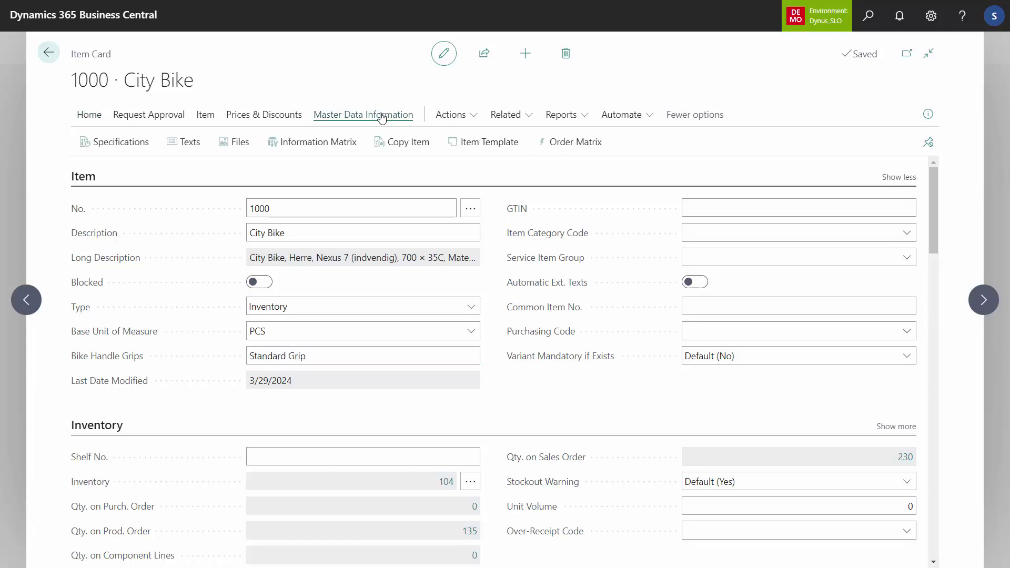
pyautogui.click(304, 149)
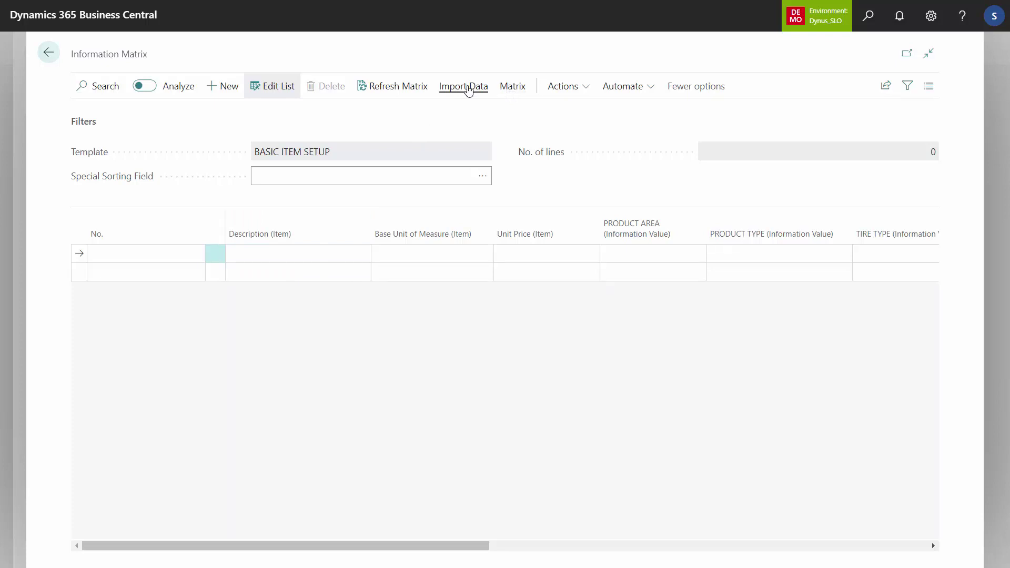
pyautogui.click(510, 87)
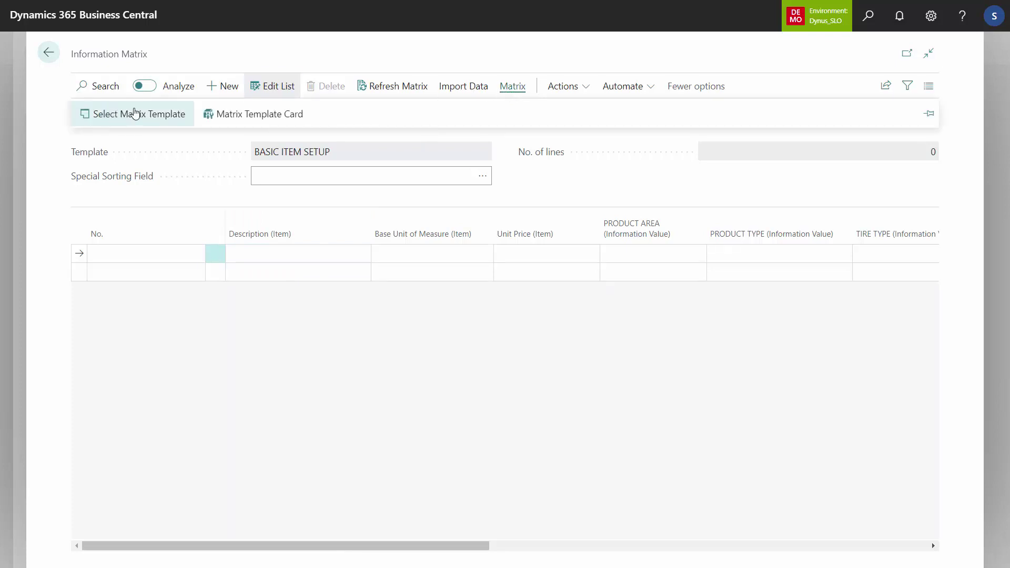
pyautogui.click(135, 113)
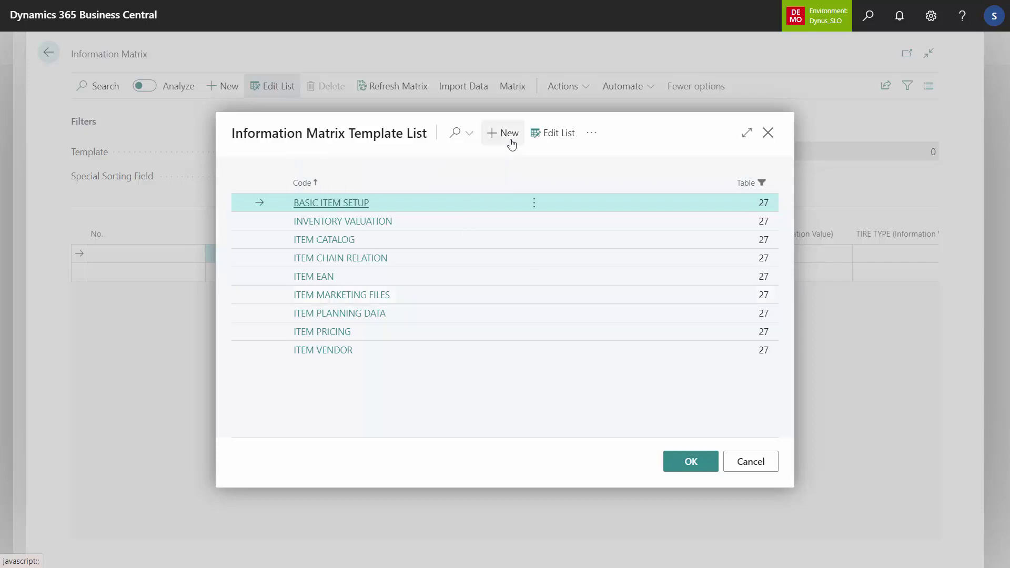
# Step: Create a new information matrix template with the code ITEM GRIP
pyautogui.click(511, 142)
pyautogui.write('Item ')
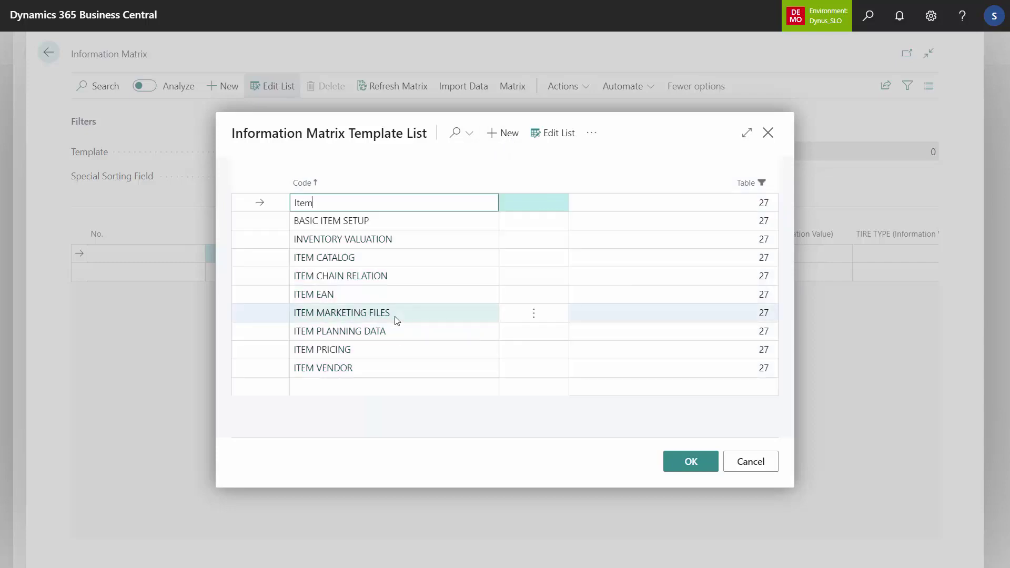
pyautogui.write('Bri')
pyautogui.write('Grip')
pyautogui.press('Tab')
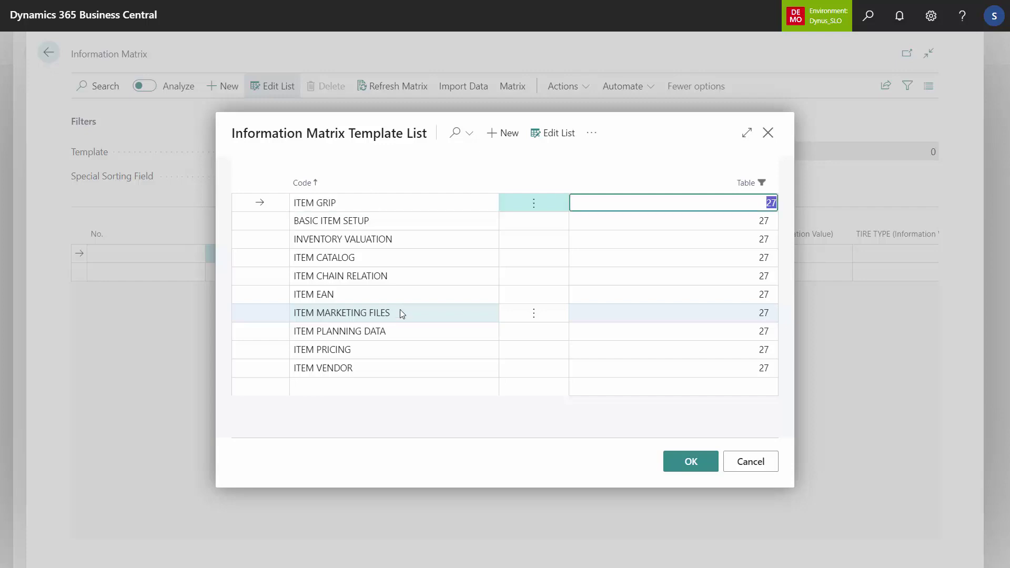
# Step: Open the ITEM GRIP template card and set the table field of Information Matrix Column 1 to Description
pyautogui.click(589, 140)
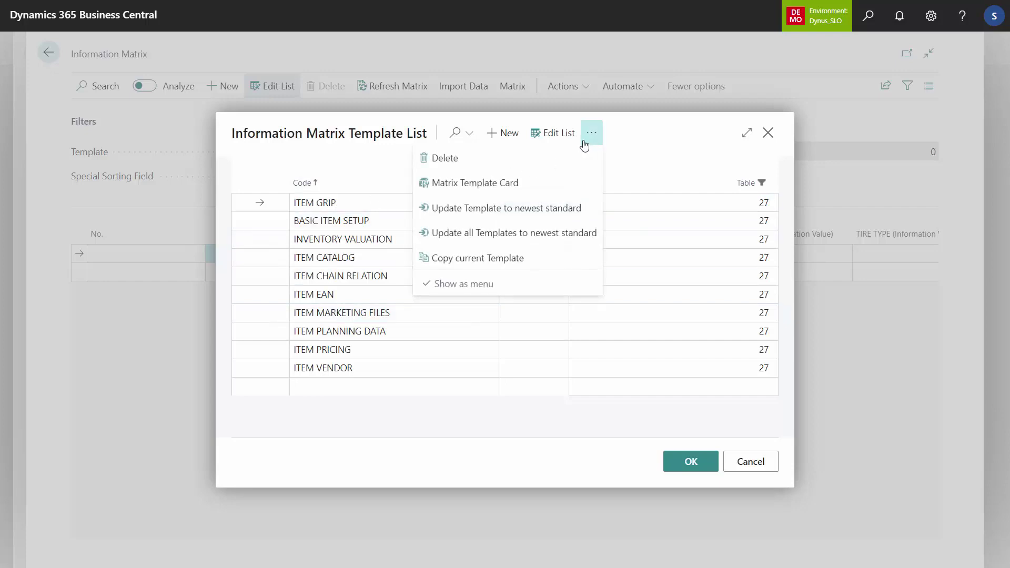
pyautogui.click(478, 184)
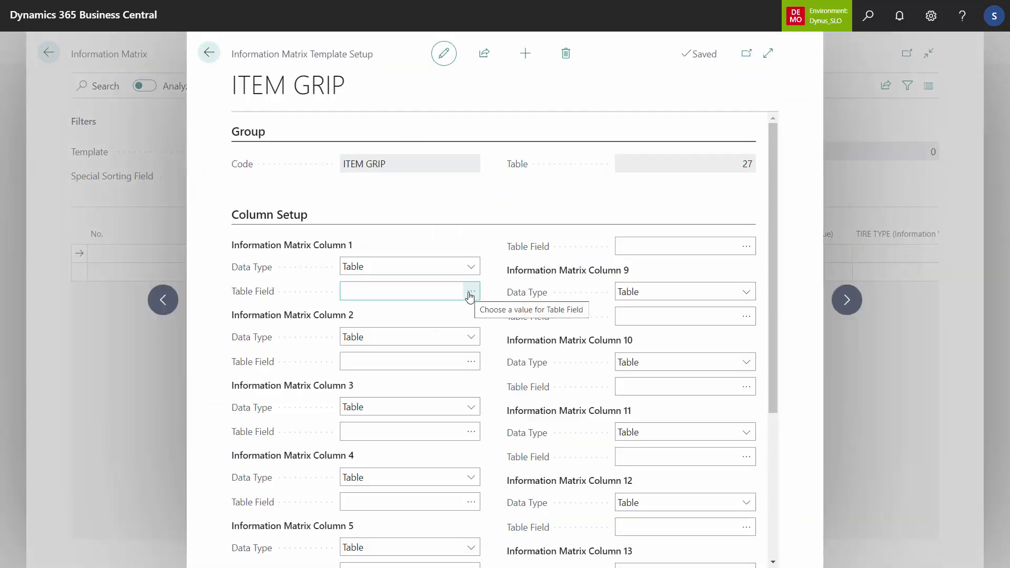
pyautogui.click(469, 296)
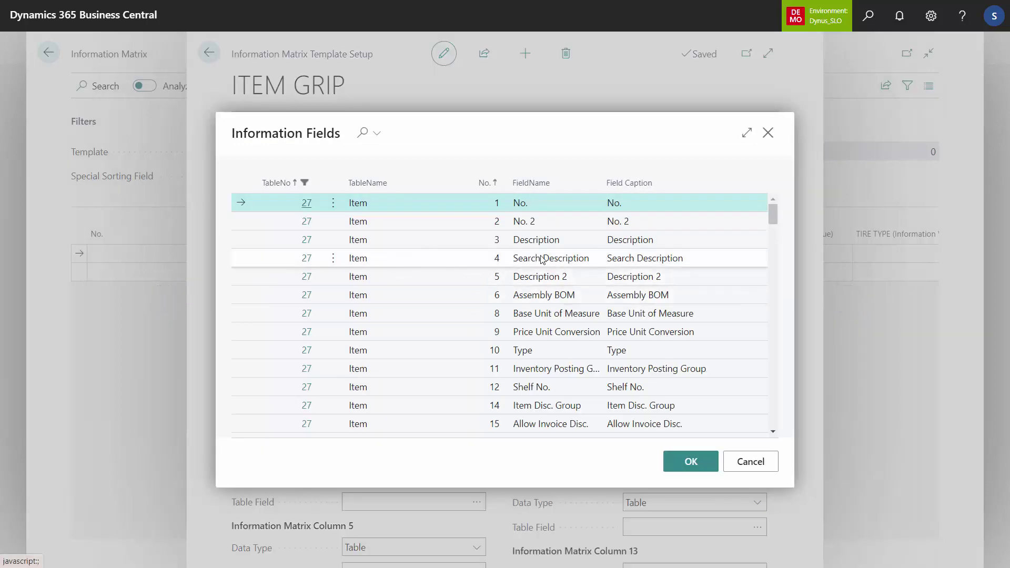
pyautogui.click(550, 241)
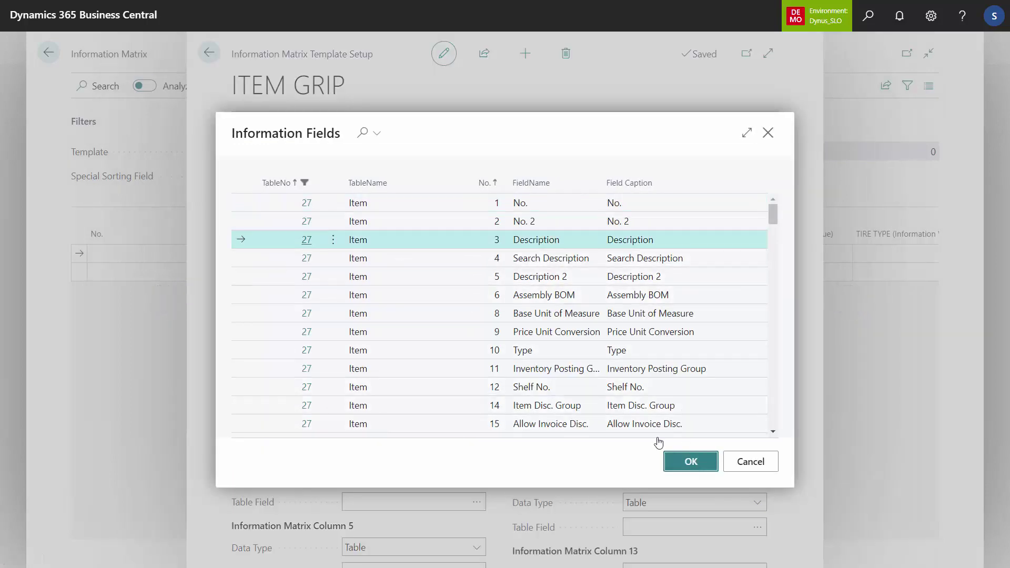
pyautogui.click(691, 461)
# Step: Set Information Matrix Column 2's table field to SCB Bike Handle Grips and apply the ITEM GRIP template to the matrix
pyautogui.click(470, 363)
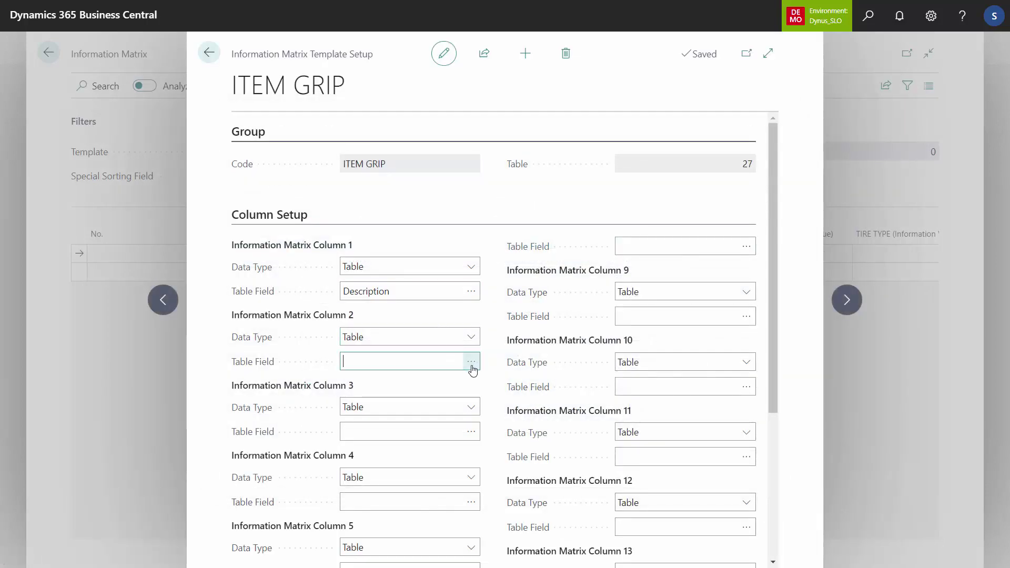
pyautogui.click(358, 135)
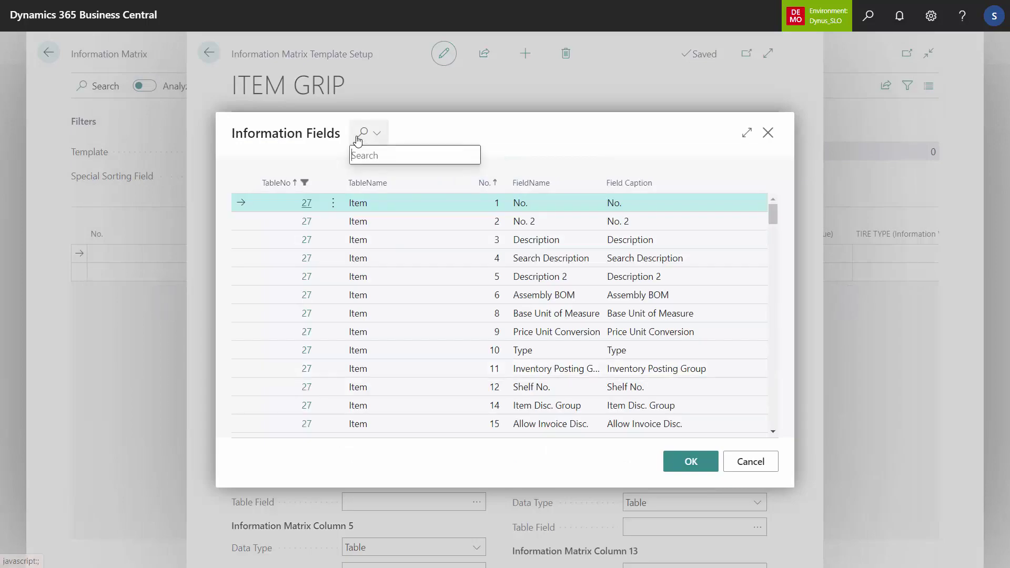
pyautogui.write('igem')
pyautogui.press('BackSpace')
pyautogui.press('BackSpace')
pyautogui.press('BackSpace')
pyautogui.press('BackSpace')
pyautogui.write('grip')
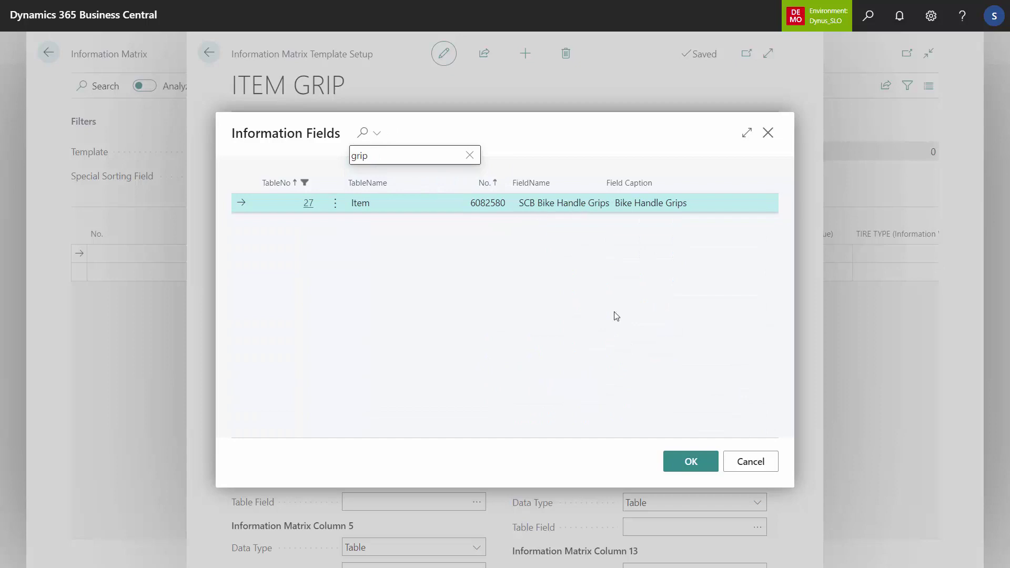
pyautogui.click(690, 463)
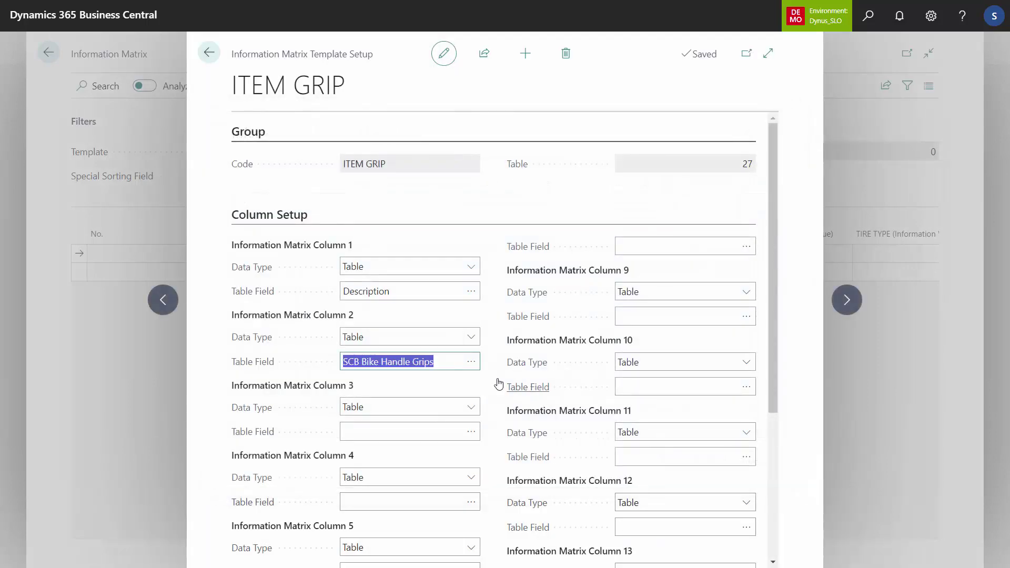
pyautogui.click(209, 53)
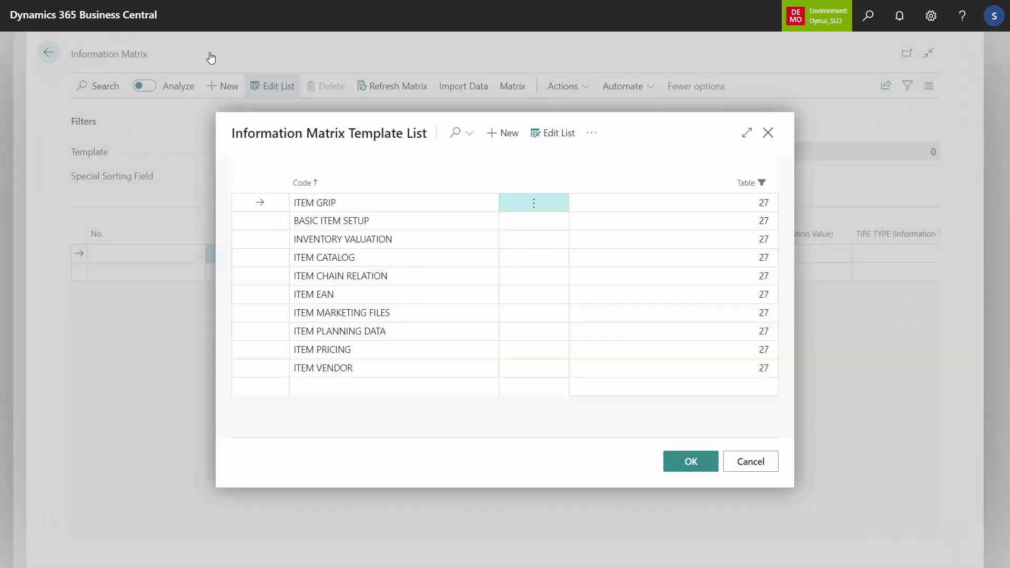
pyautogui.click(696, 466)
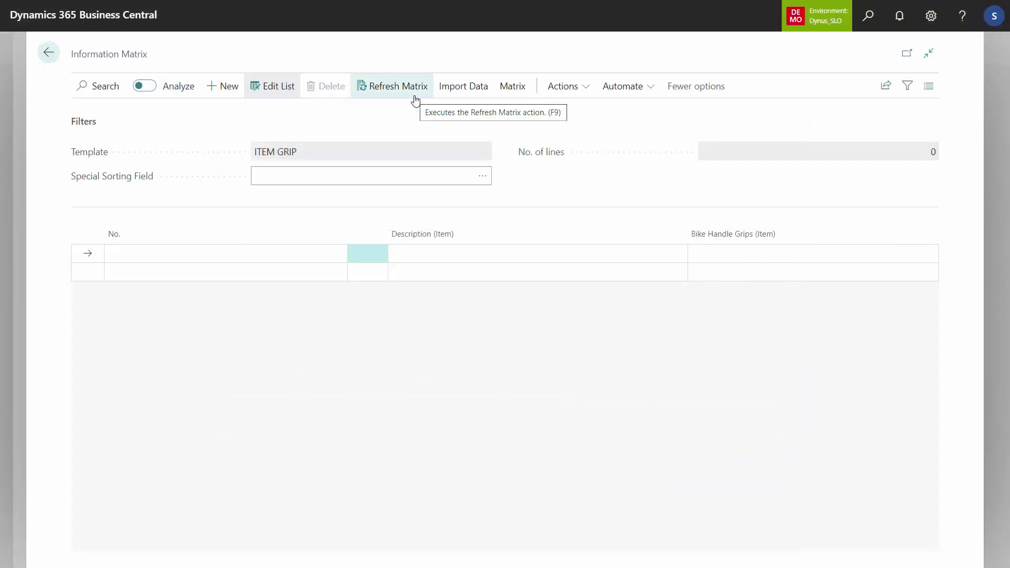
# Step: Import matrix lines for items whose Description matches the filter *Bike*, and return to the matrix
pyautogui.click(466, 87)
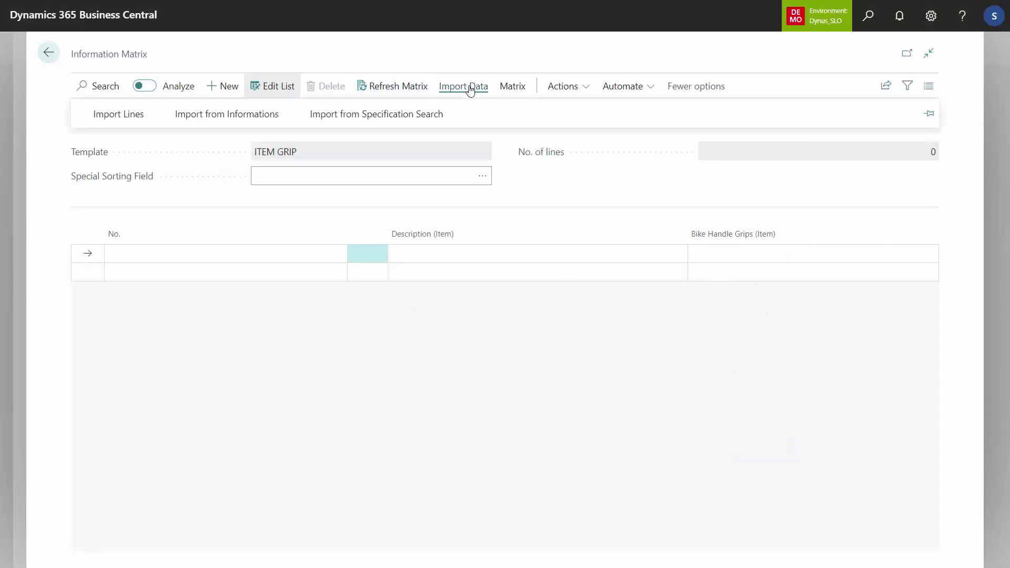
pyautogui.click(104, 112)
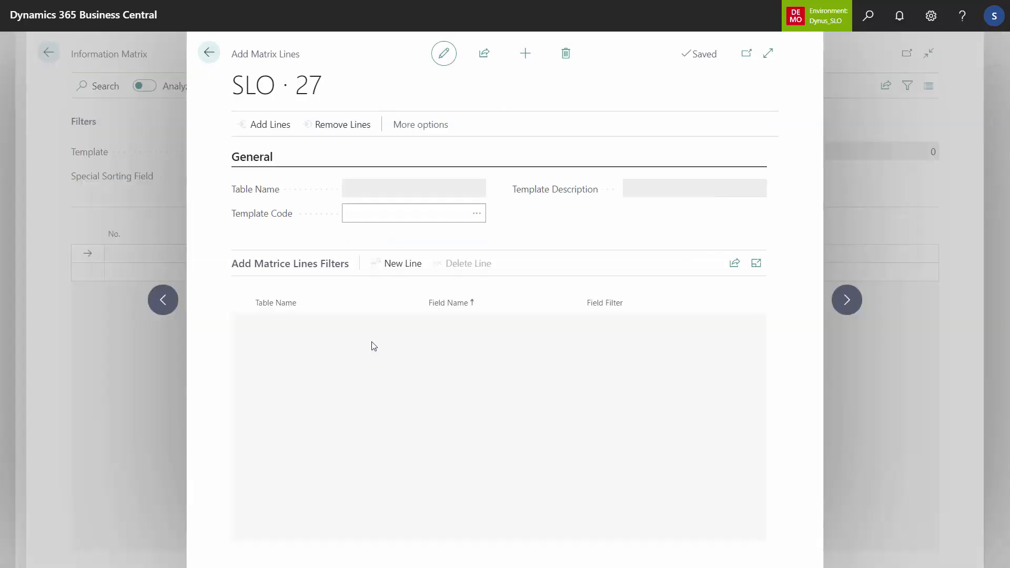
pyautogui.click(611, 323)
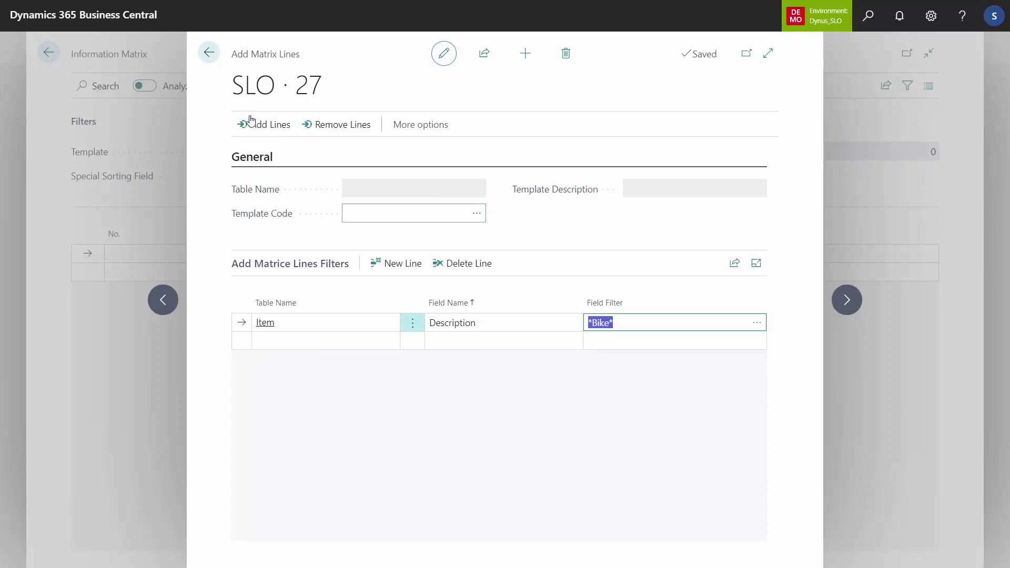
pyautogui.click(269, 125)
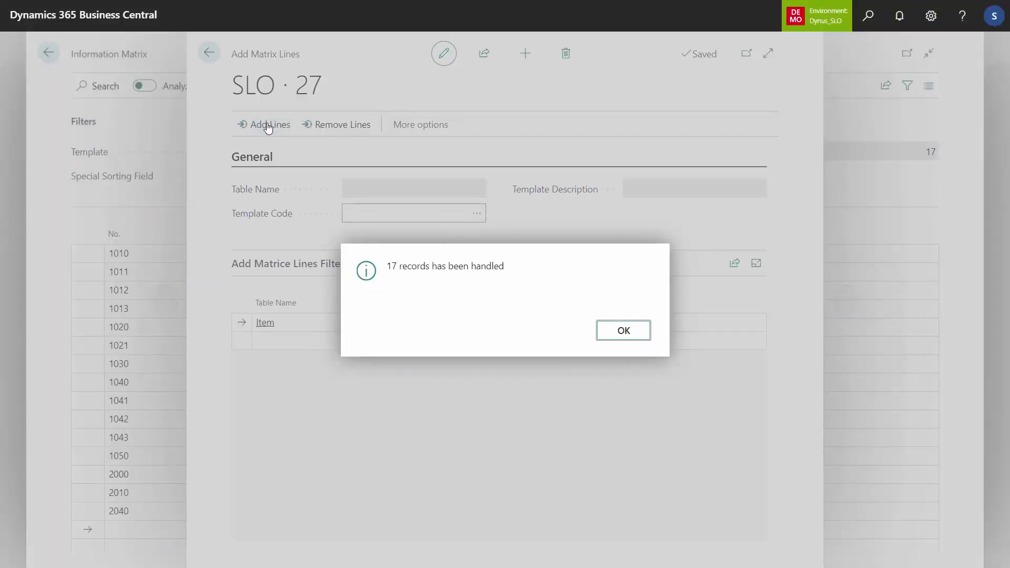
pyautogui.click(618, 326)
pyautogui.click(209, 53)
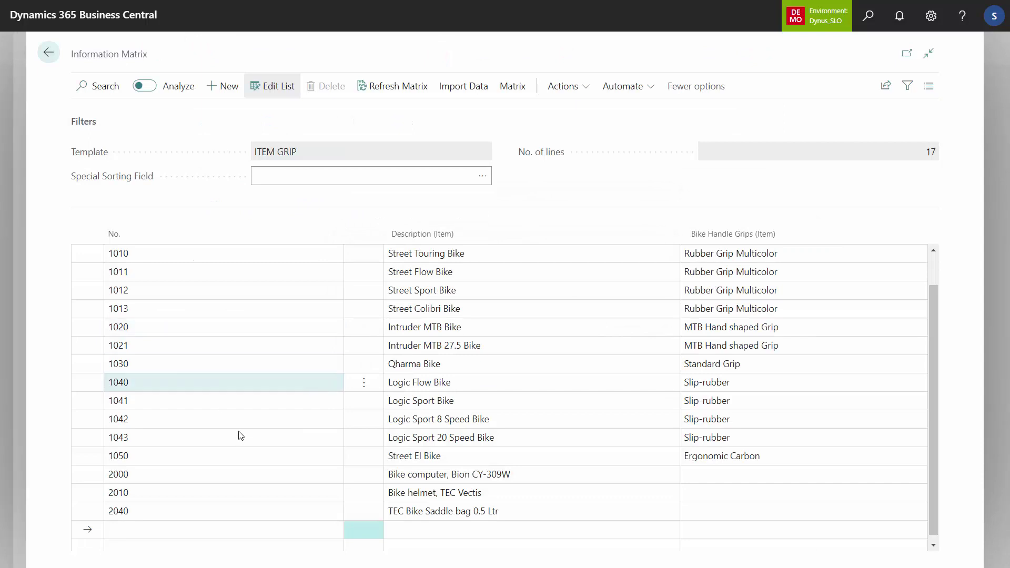
# Step: Delete the matrix lines for items 2000, 2010 and 2040
pyautogui.click(428, 480)
pyautogui.hotkey('shift', 'Down')
pyautogui.hotkey('shift', 'Down')
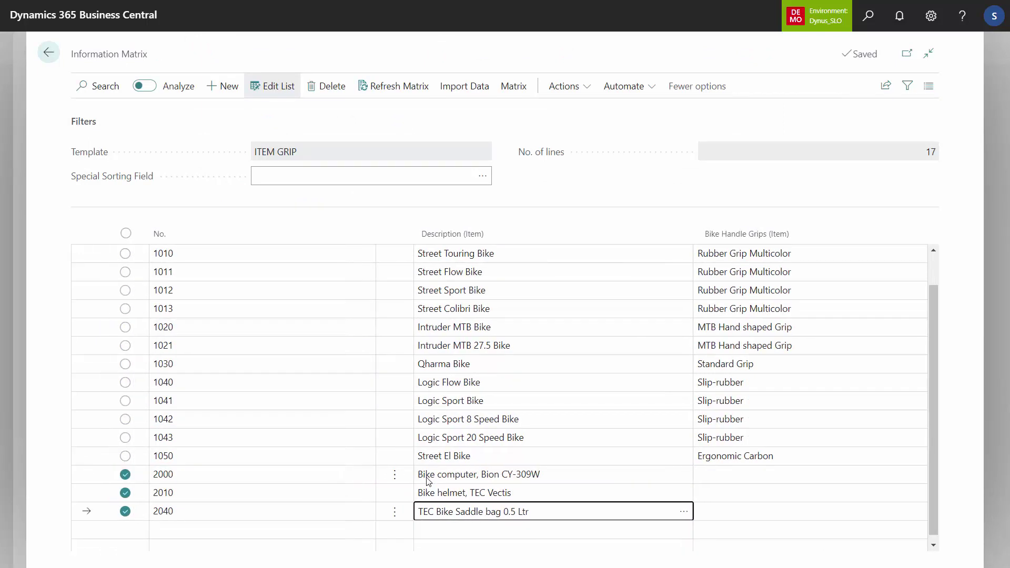
pyautogui.click(334, 89)
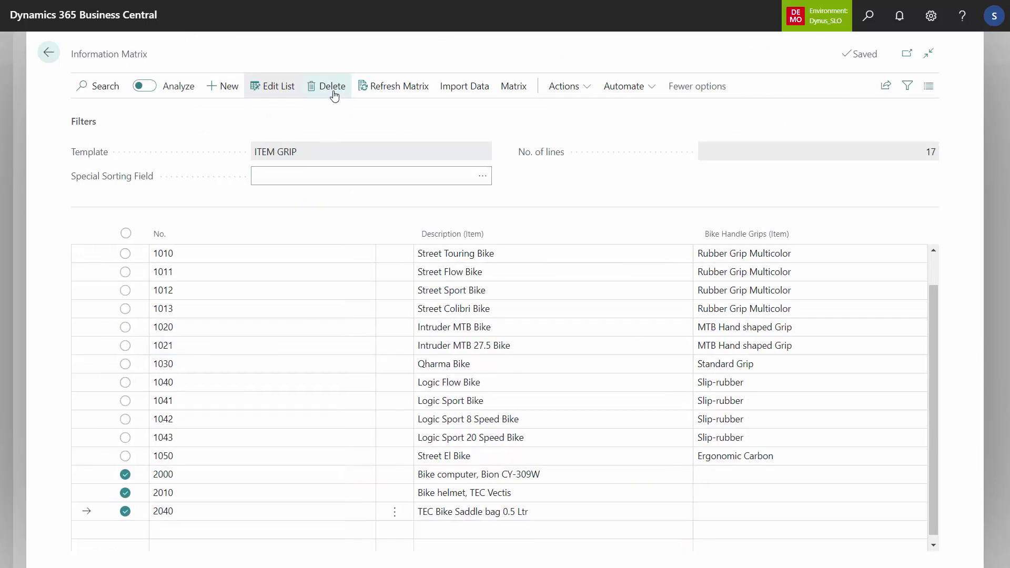
pyautogui.click(553, 327)
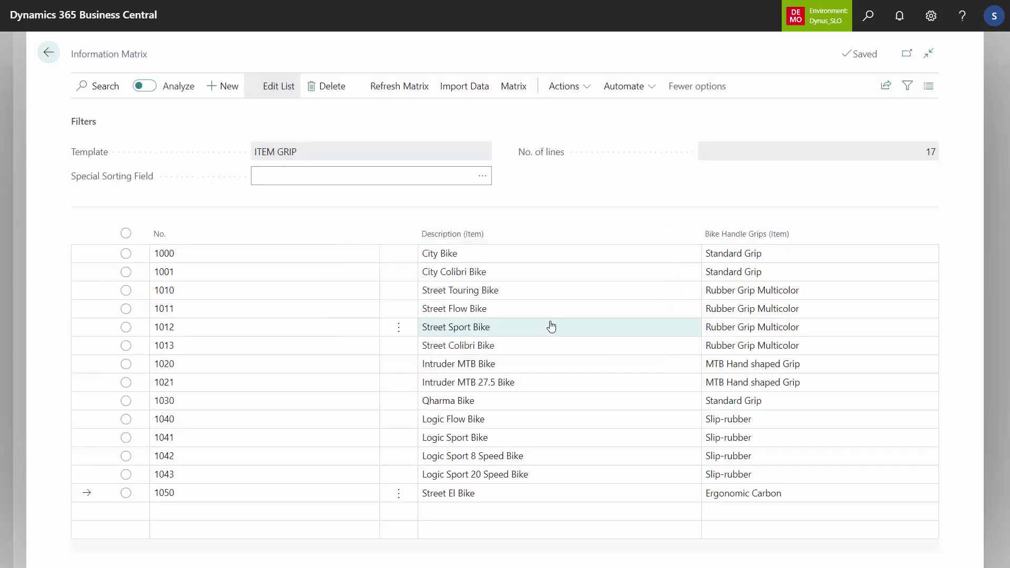
# Step: Go through the Bike Handle Grips values of the bikes in the matrix, from City Bike down to Logic Sport 8 Speed Bike
pyautogui.click(763, 260)
pyautogui.press('Down')
pyautogui.press('Down')
pyautogui.press('Down')
pyautogui.press('Down')
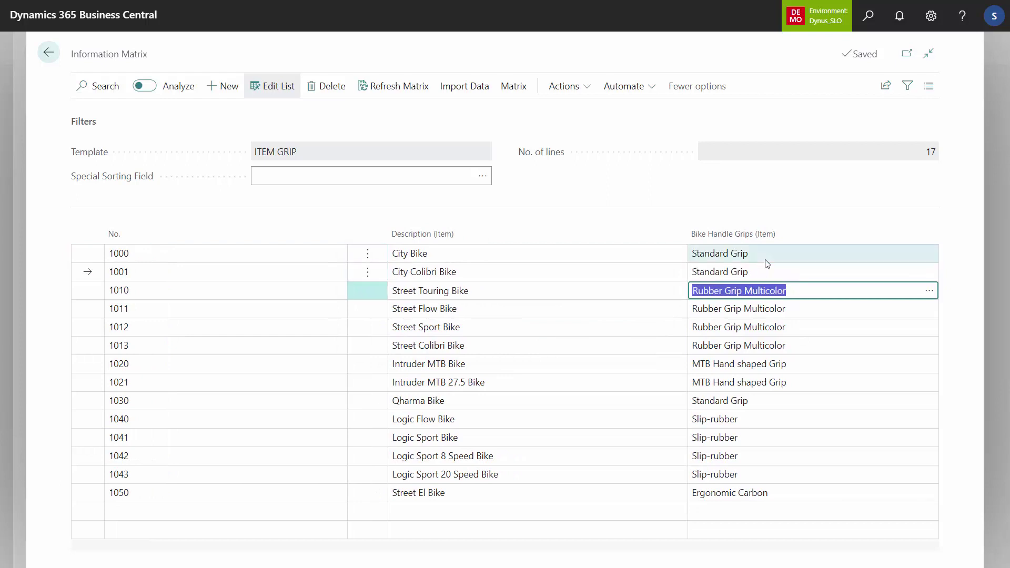
pyautogui.press('Down')
pyautogui.press('Down')
pyautogui.press('Down')
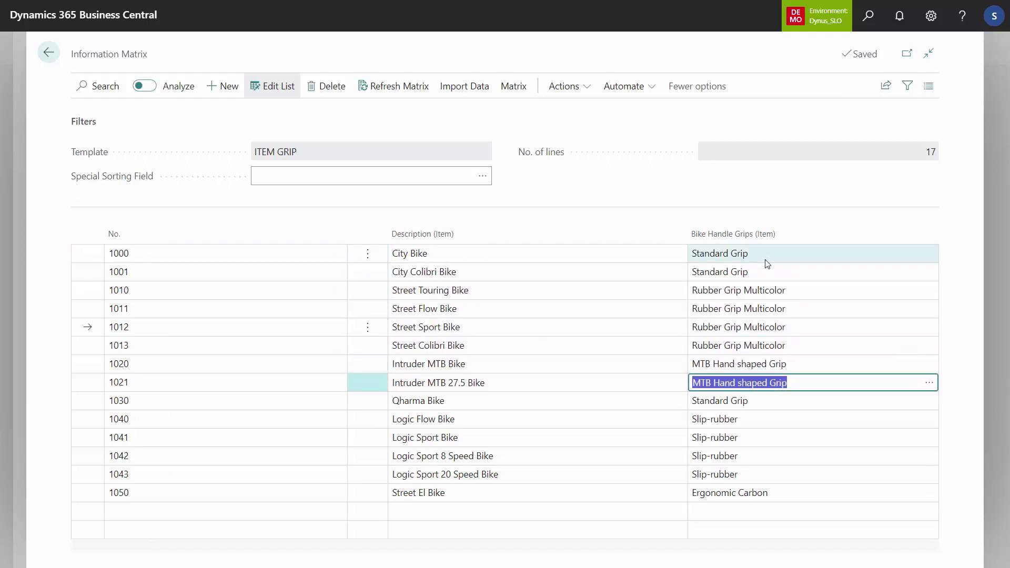
pyautogui.press('Down')
pyautogui.press('Down')
pyautogui.press('Down')
pyautogui.press('Down')
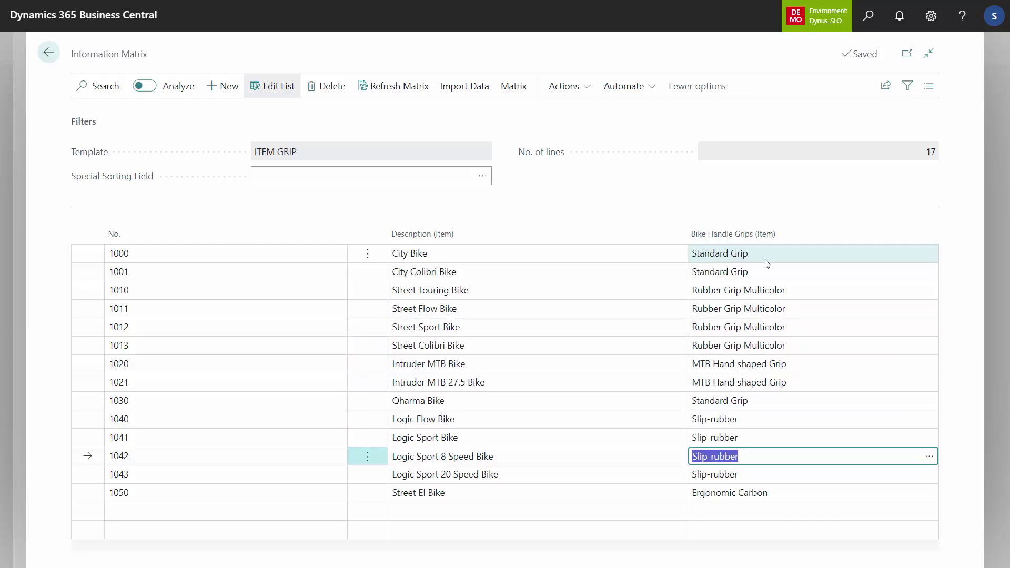
# Step: Export the Information Matrix to an Excel workbook, open the download in Excel and start saving it under a new location
pyautogui.click(886, 88)
pyautogui.click(829, 118)
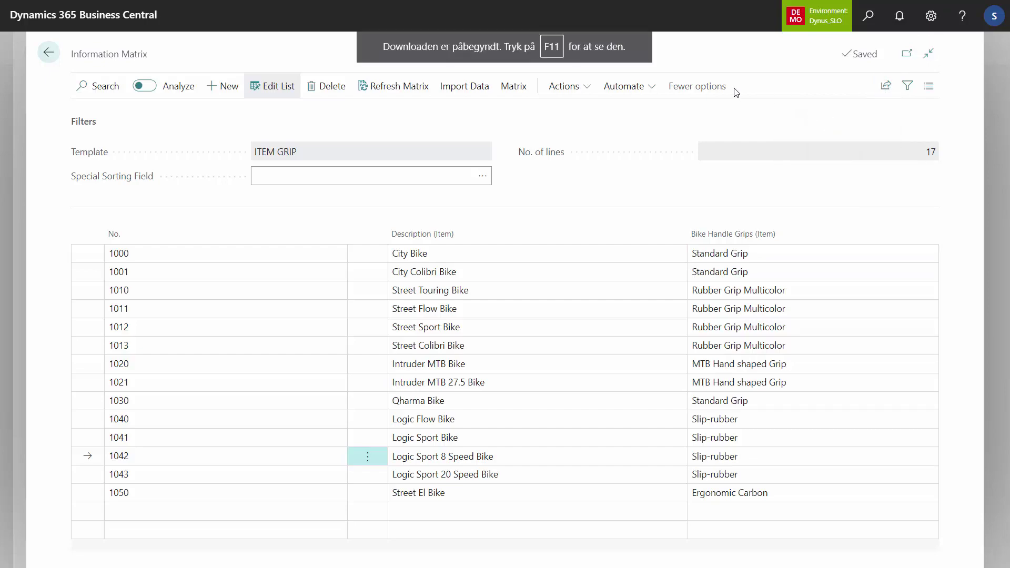
pyautogui.press('F11')
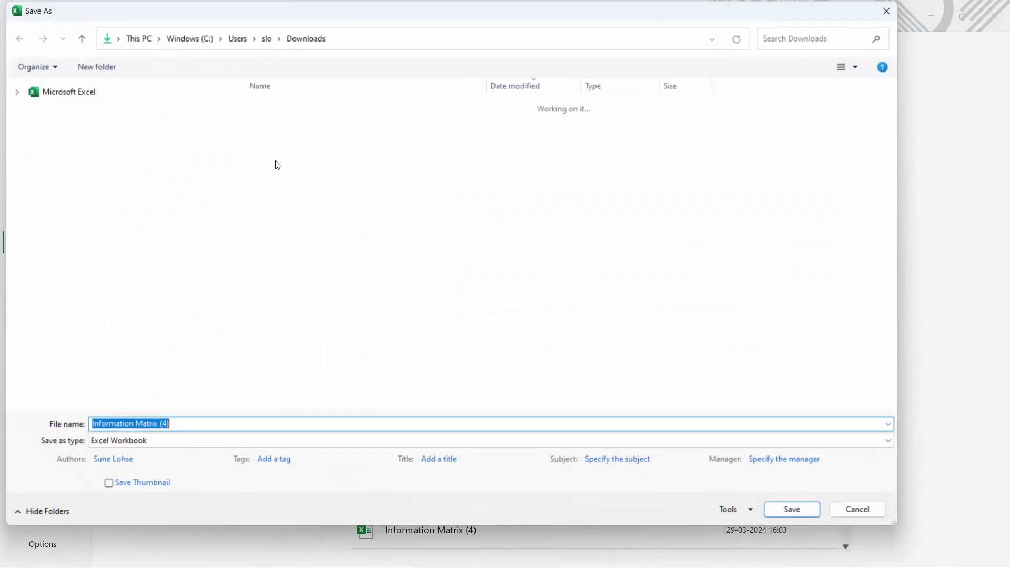
# Step: Save the workbook as Grip Export in the Examples folder of Master Data Import Templates on the Desktop
pyautogui.click(72, 181)
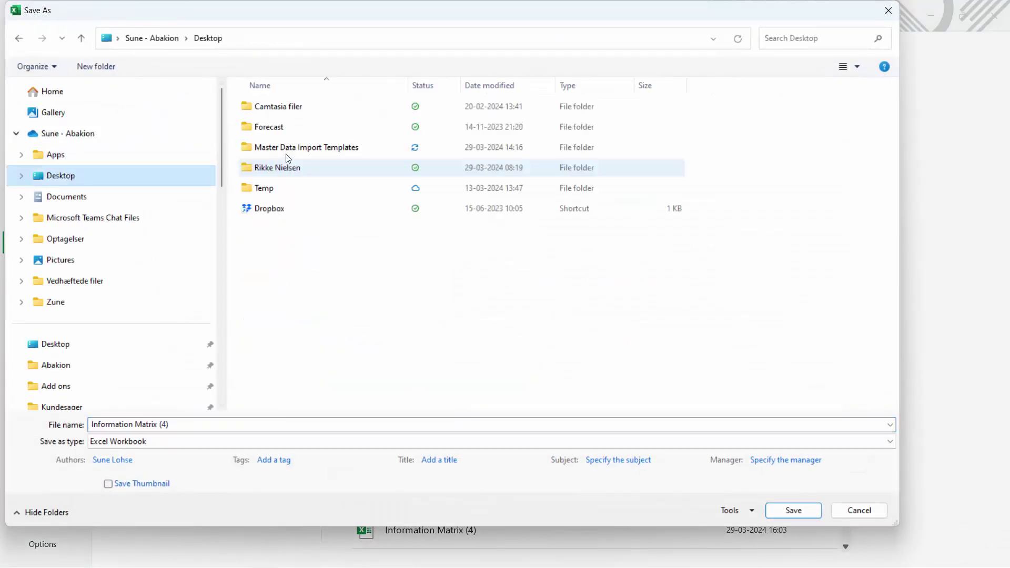
pyautogui.click(298, 150)
pyautogui.doubleClick(297, 149)
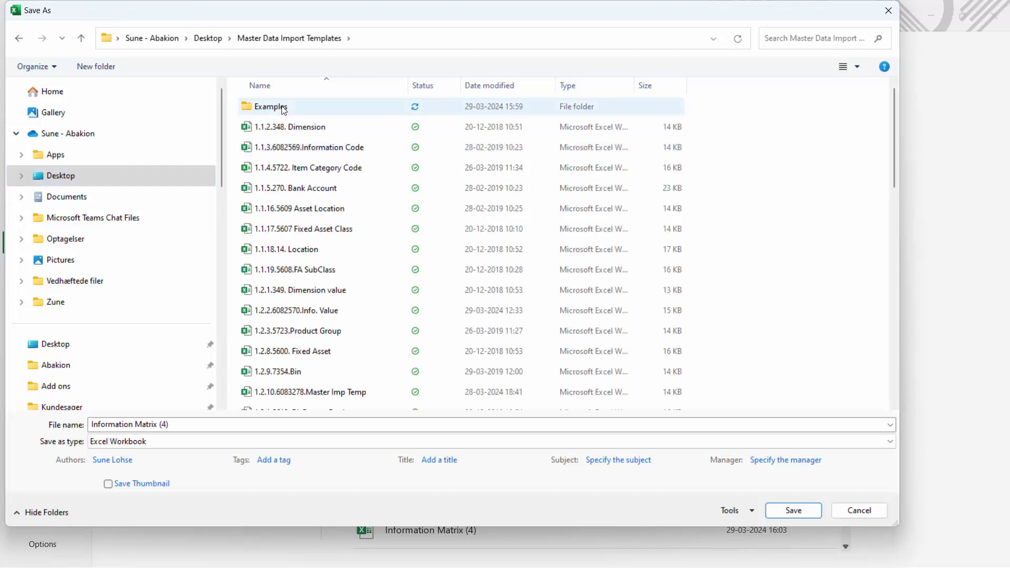
pyautogui.doubleClick(281, 107)
pyautogui.click(191, 429)
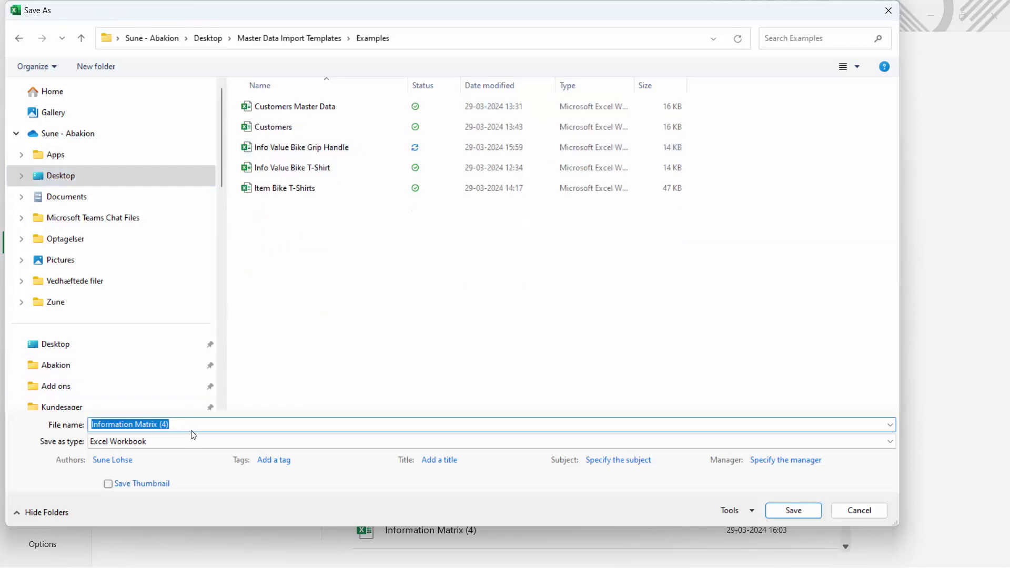
pyautogui.press('Return')
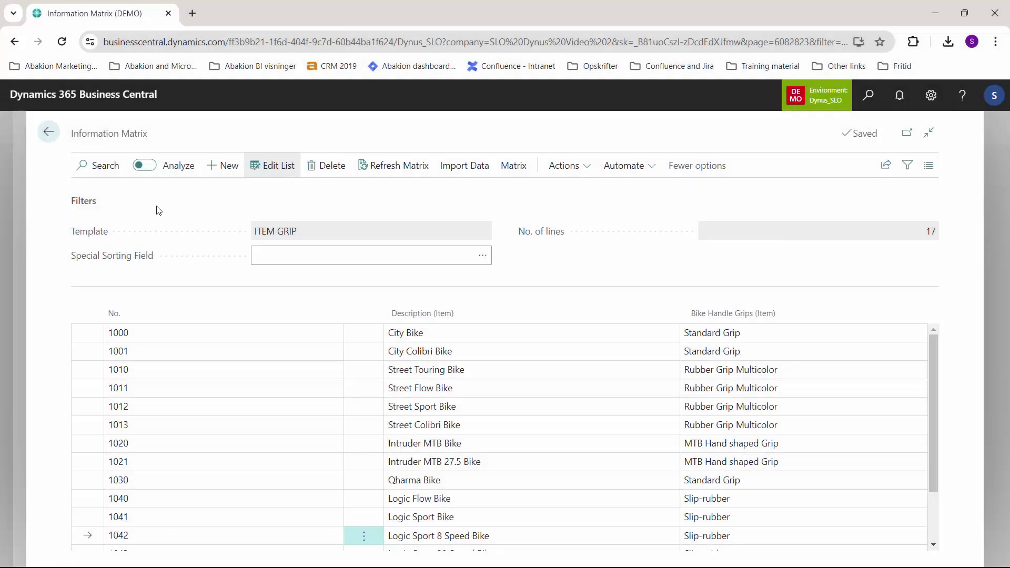
# Step: In Business Central, open the specifications of item 1000 City Bike and open the information code lookup on a new line
pyautogui.click(51, 134)
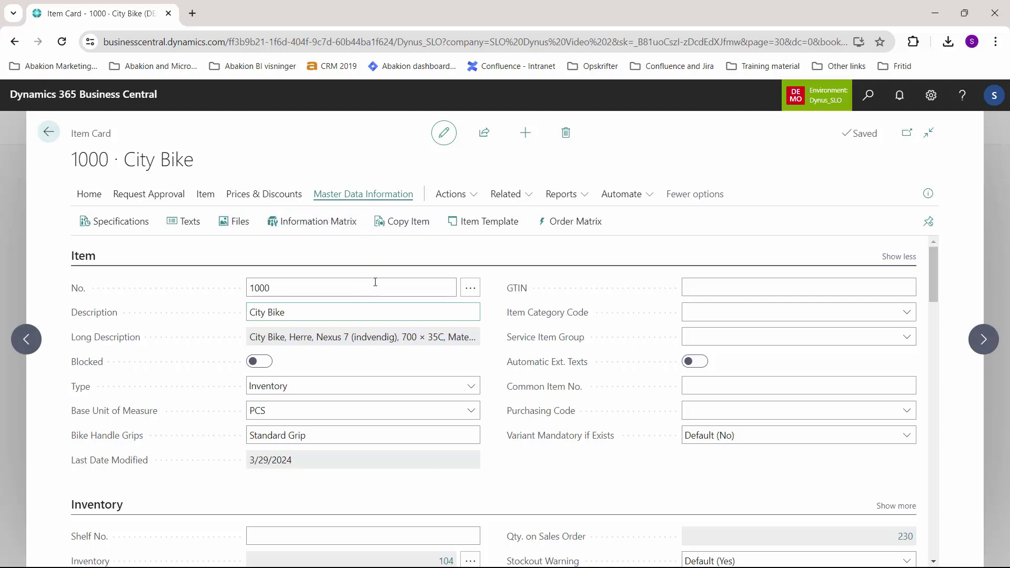
pyautogui.click(116, 222)
pyautogui.press('F11')
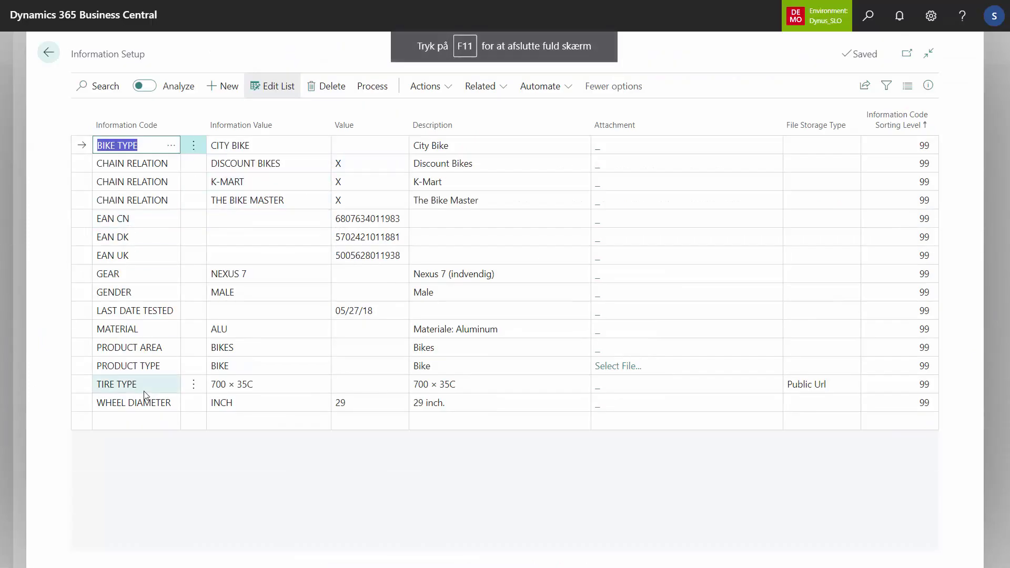
pyautogui.click(138, 419)
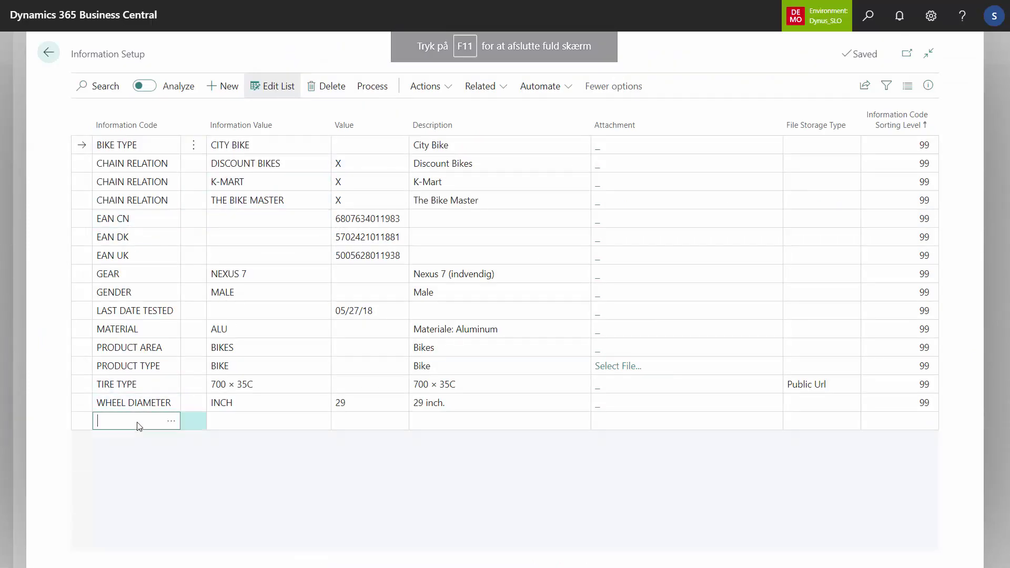
pyautogui.click(171, 424)
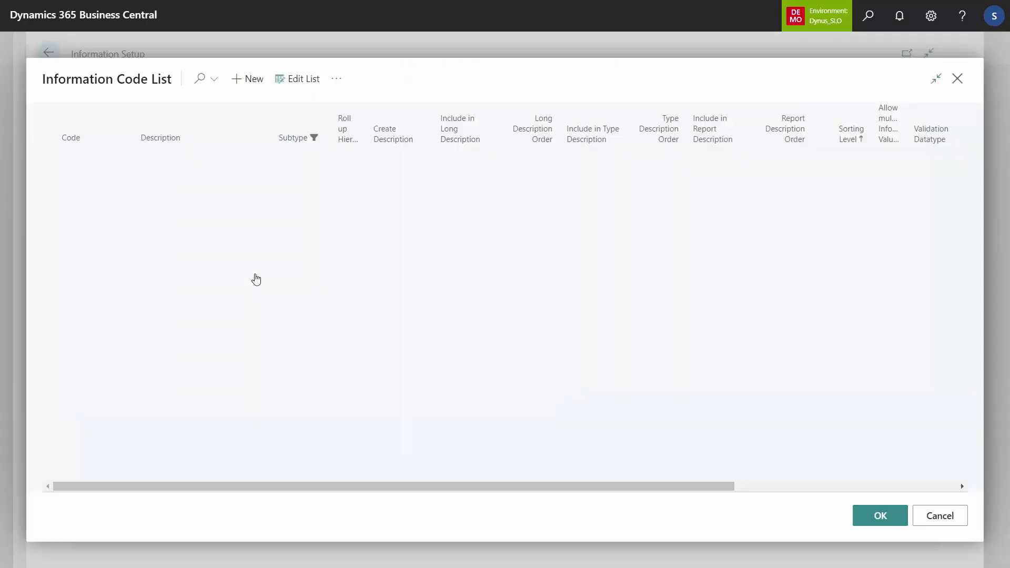
# Step: Create a new information code BIKE GRIP with the description Bike Grip, and leave the code list without selecting a code
pyautogui.click(251, 84)
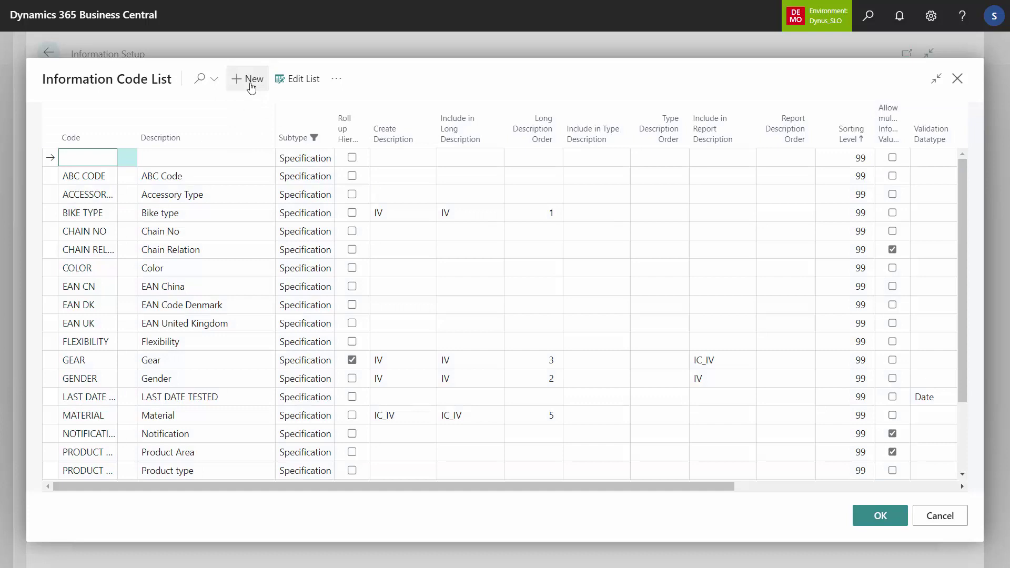
pyautogui.write('Bike Grip')
pyautogui.press('Tab')
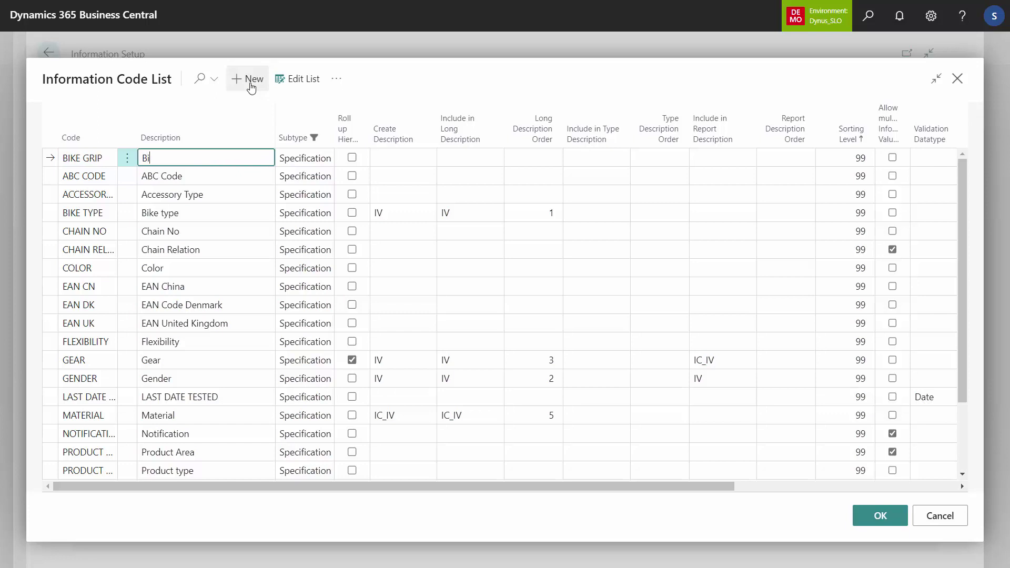
pyautogui.write('Bike Grip')
pyautogui.press('Down')
pyautogui.press('Up')
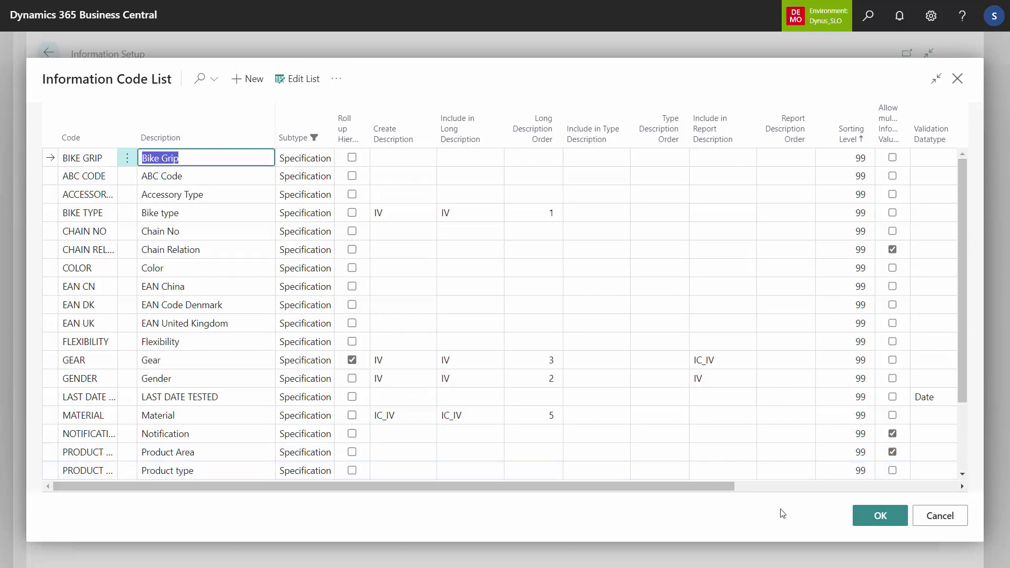
pyautogui.click(933, 522)
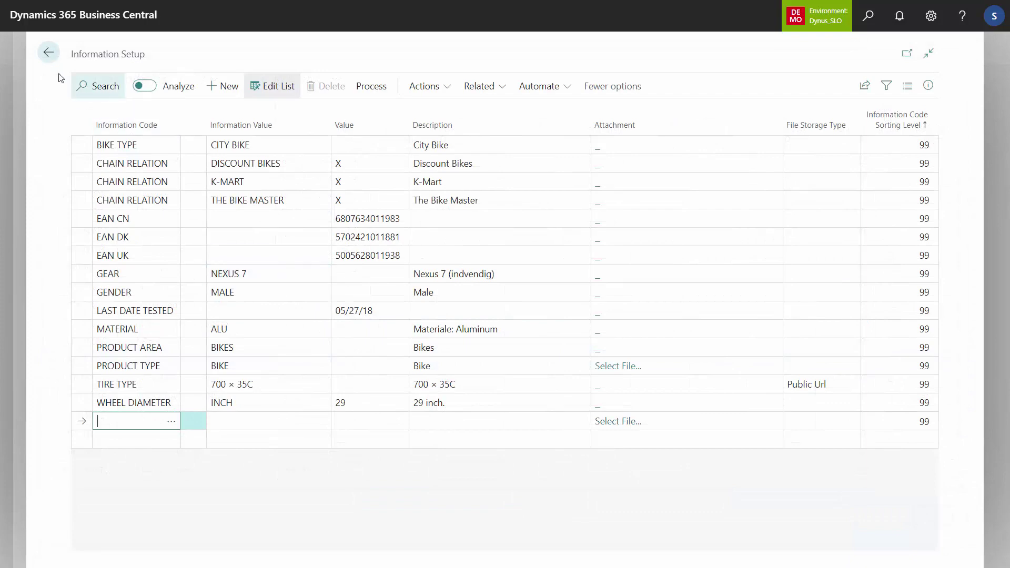
# Step: Leave the item specifications, search for "mas impor" and open the Master Data Import Worksheet
pyautogui.click(48, 53)
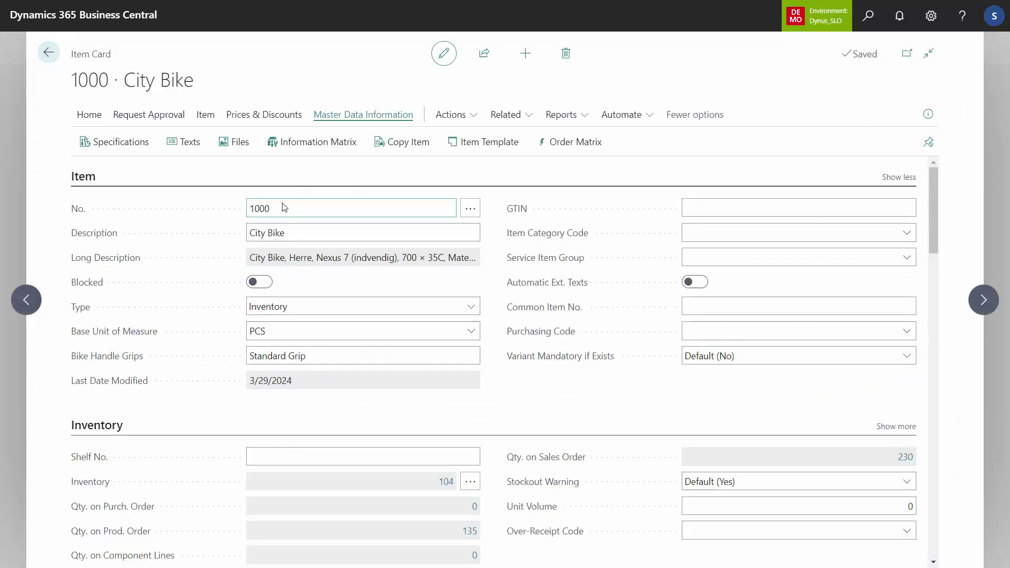
pyautogui.click(871, 21)
pyautogui.write('mas impor')
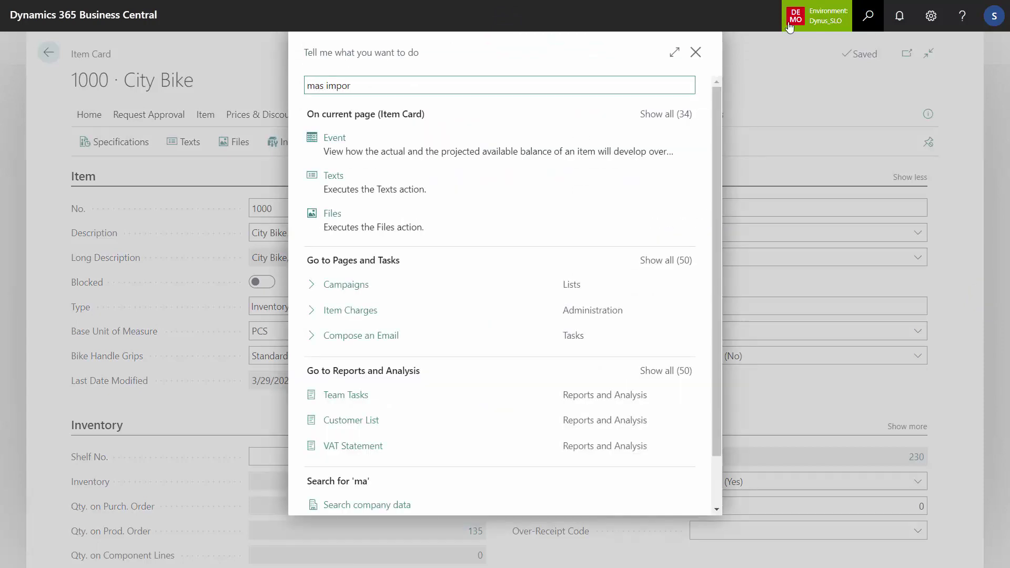
pyautogui.click(417, 144)
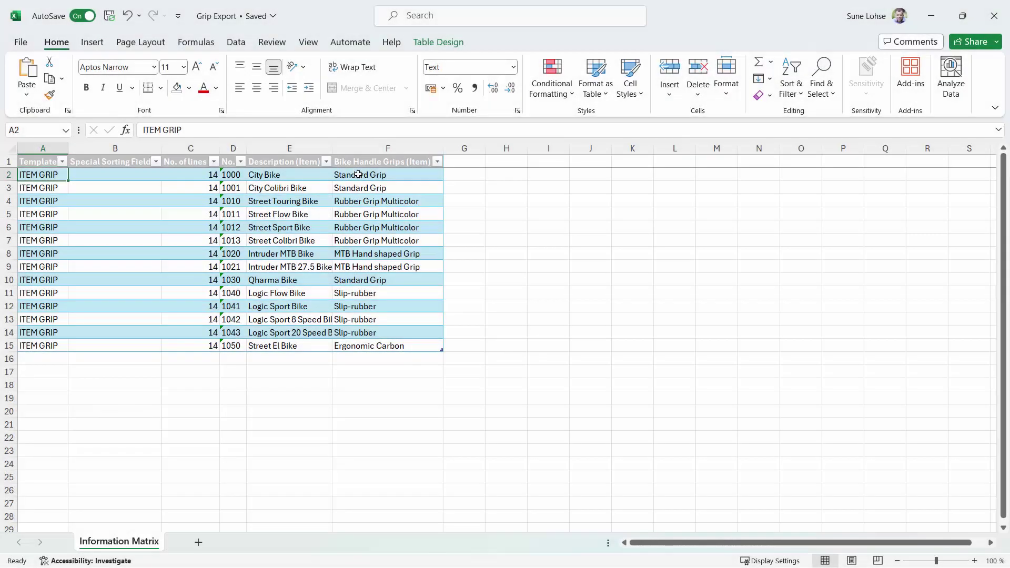
# Step: Copy the Bike Handle Grips values F2:F15 from Grip Export and paste them as values into Info Value Bike Grip Handle, starting at B2
pyautogui.click(358, 174)
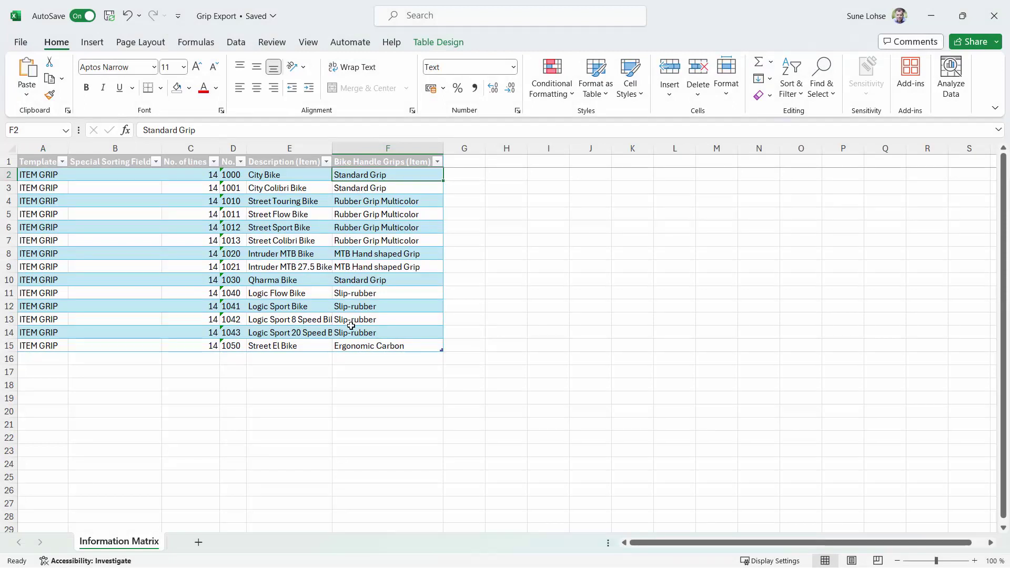
pyautogui.keyDown('shift'); pyautogui.click(364, 347); pyautogui.keyUp('shift')
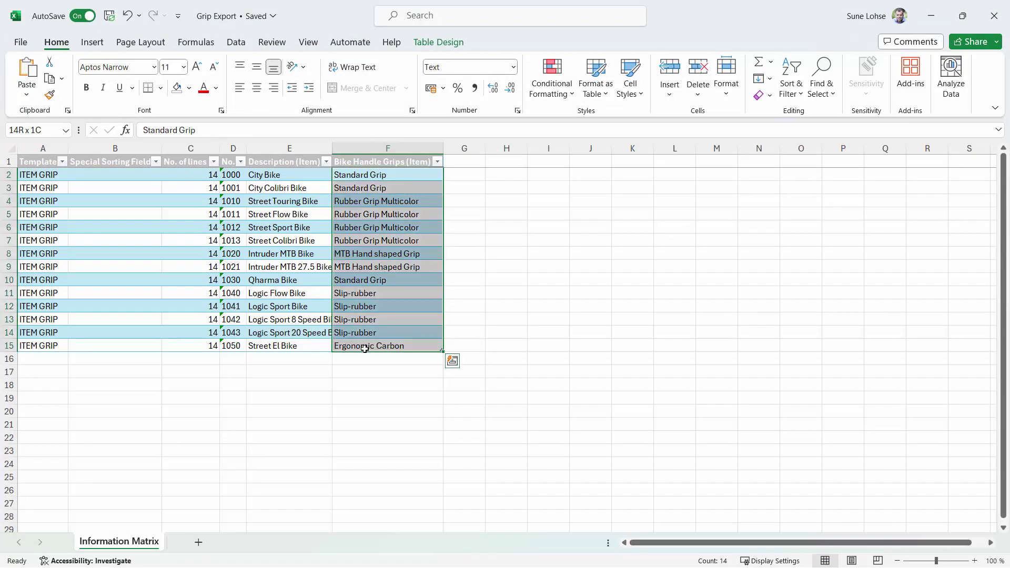
pyautogui.hotkey('ctrl', 'c')
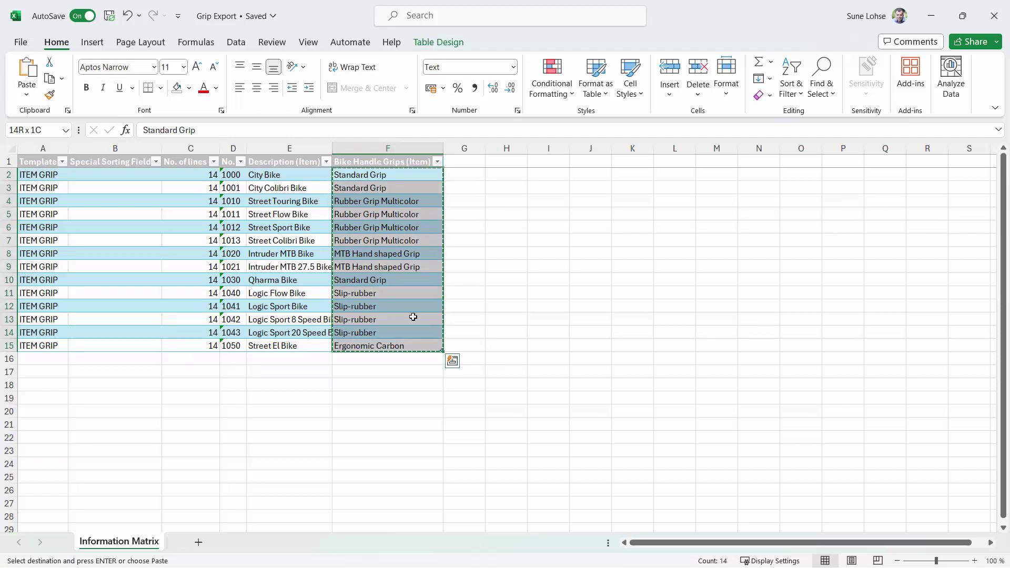
pyautogui.hotkey('alt', 'Tab')
pyautogui.hotkey('alt', 'Tab')
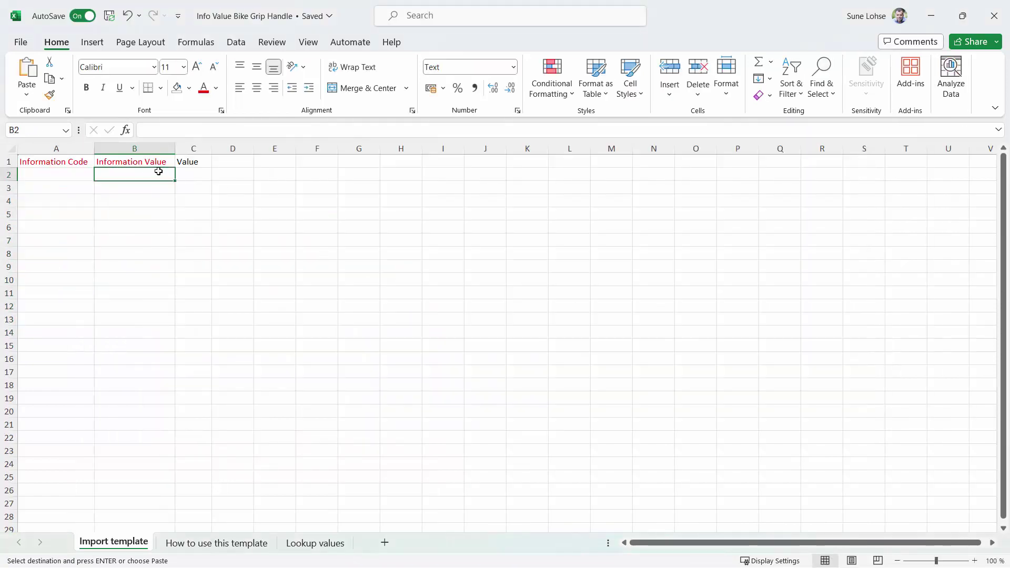
pyautogui.click(26, 90)
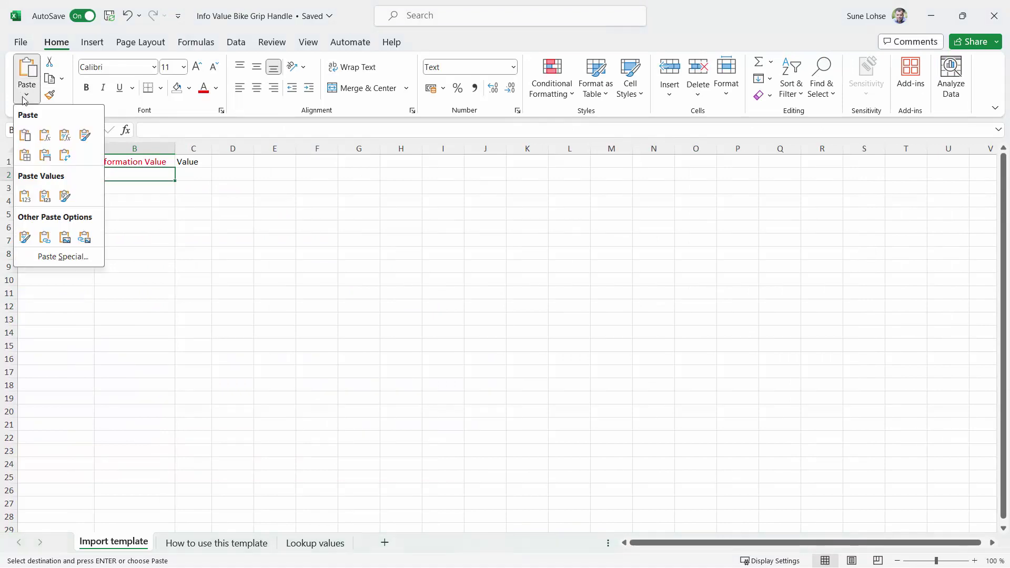
pyautogui.click(23, 196)
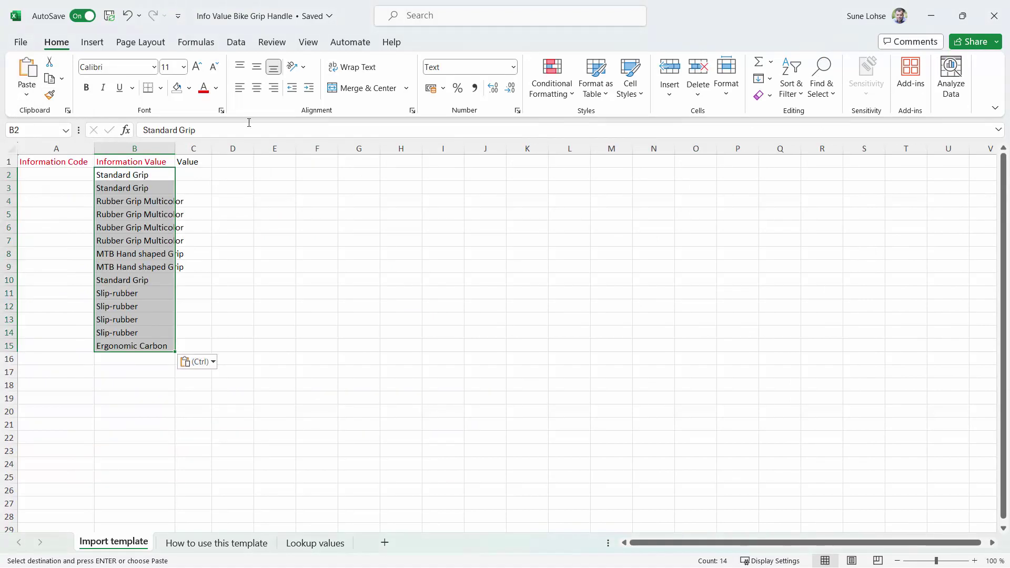
# Step: Remove the duplicate rows from the pasted information values, expanding the selection and comparing all three columns
pyautogui.click(236, 42)
pyautogui.click(689, 79)
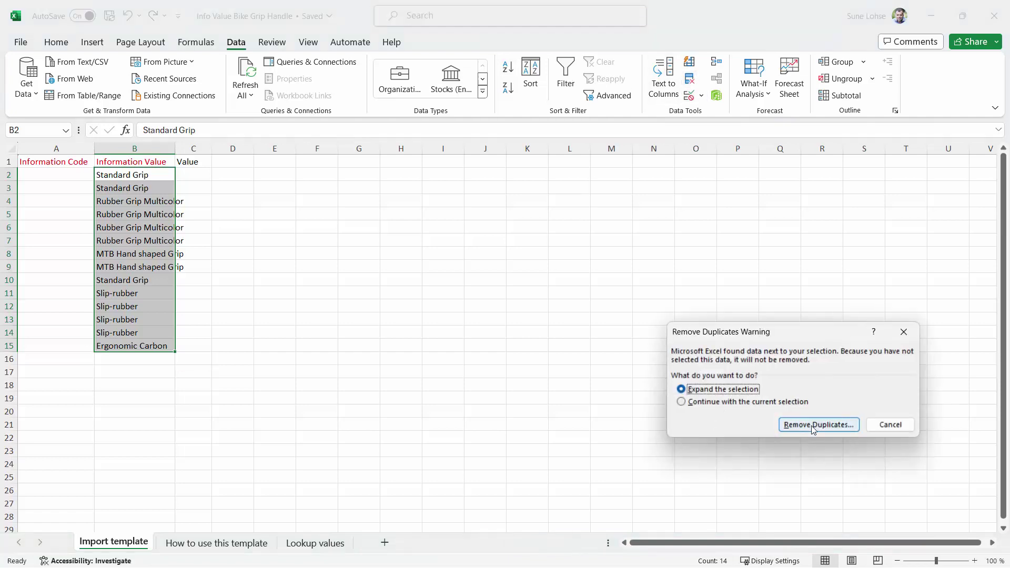
pyautogui.click(813, 426)
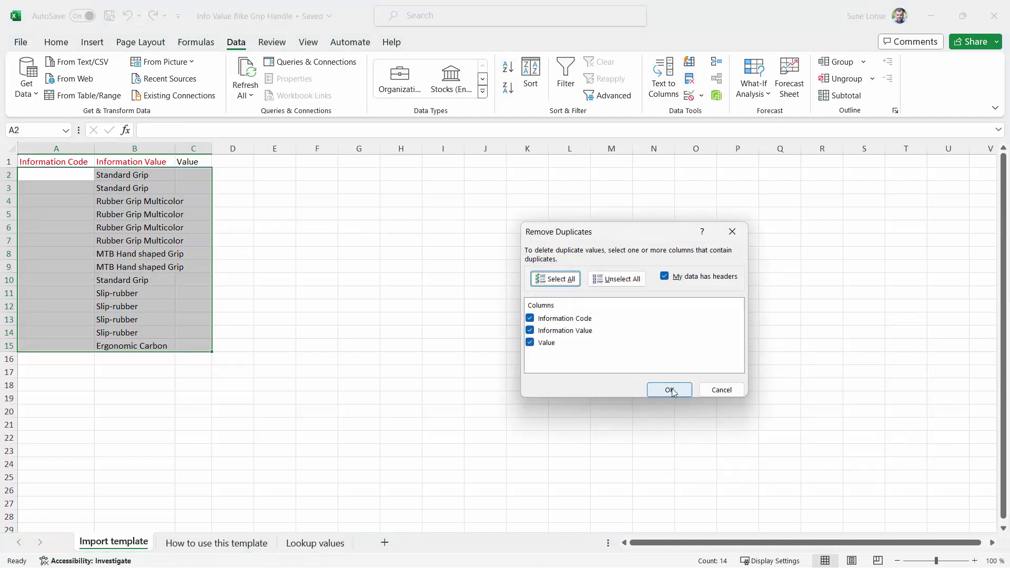
pyautogui.click(672, 392)
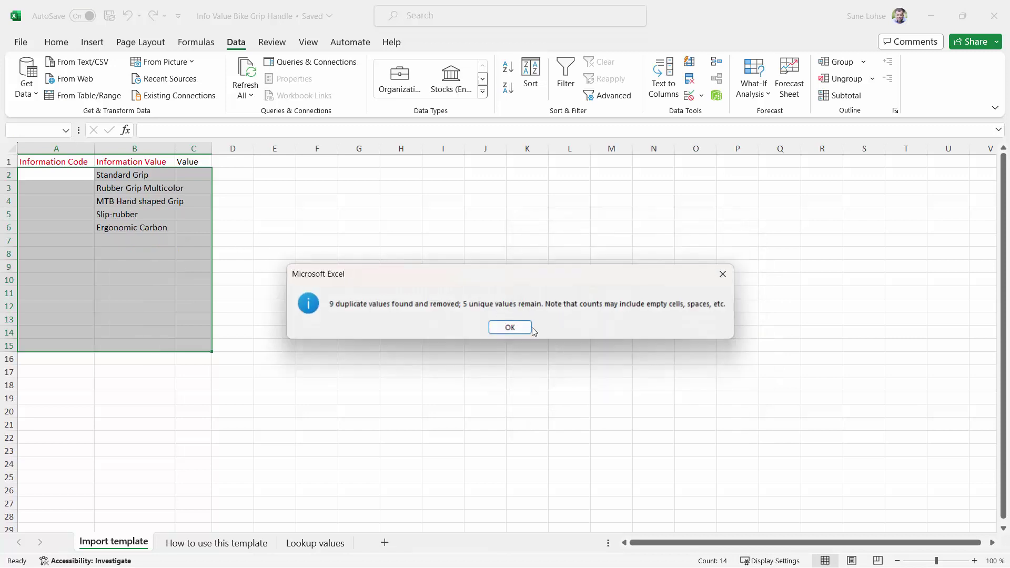
pyautogui.click(510, 327)
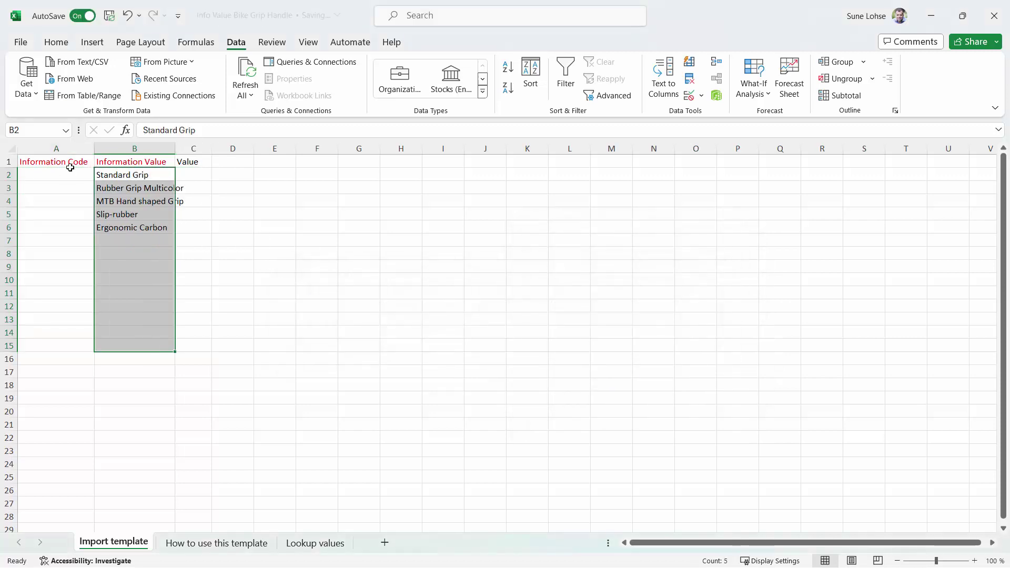
# Step: Switch to Business Central, search for "infor code" and open the Information Code List to check the bike grip code
pyautogui.click(66, 177)
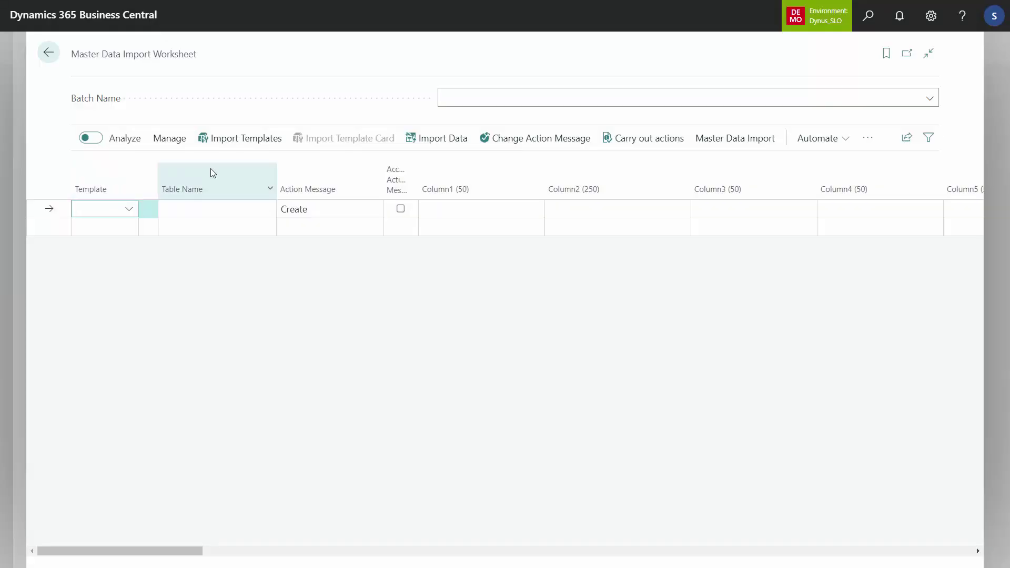
pyautogui.click(868, 17)
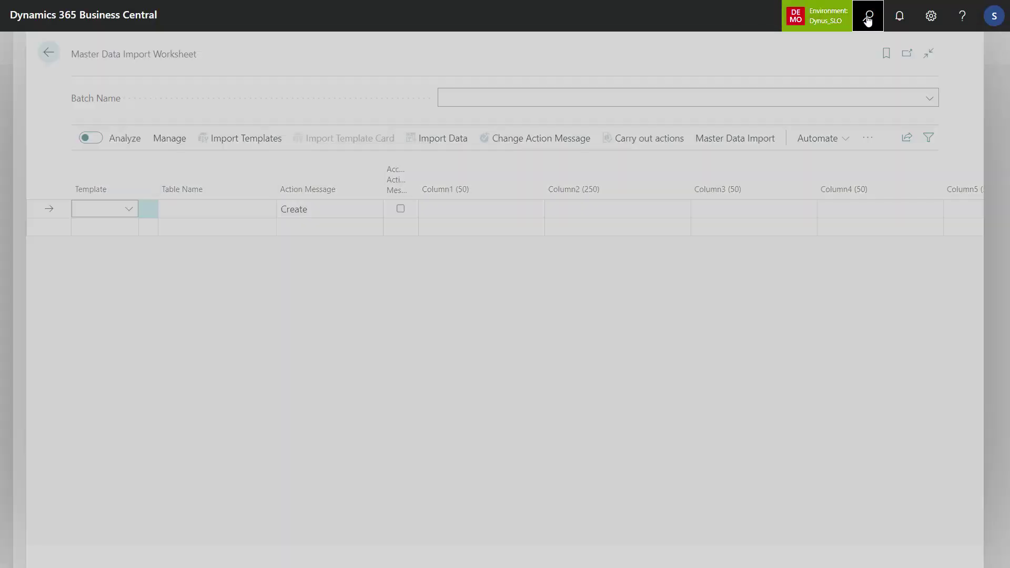
pyautogui.write('in')
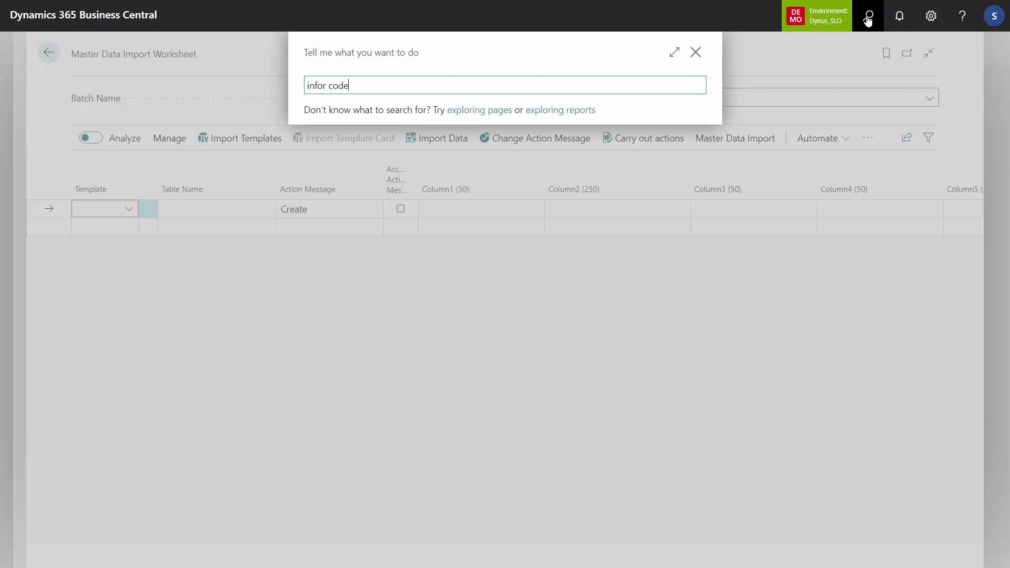
pyautogui.write('for code')
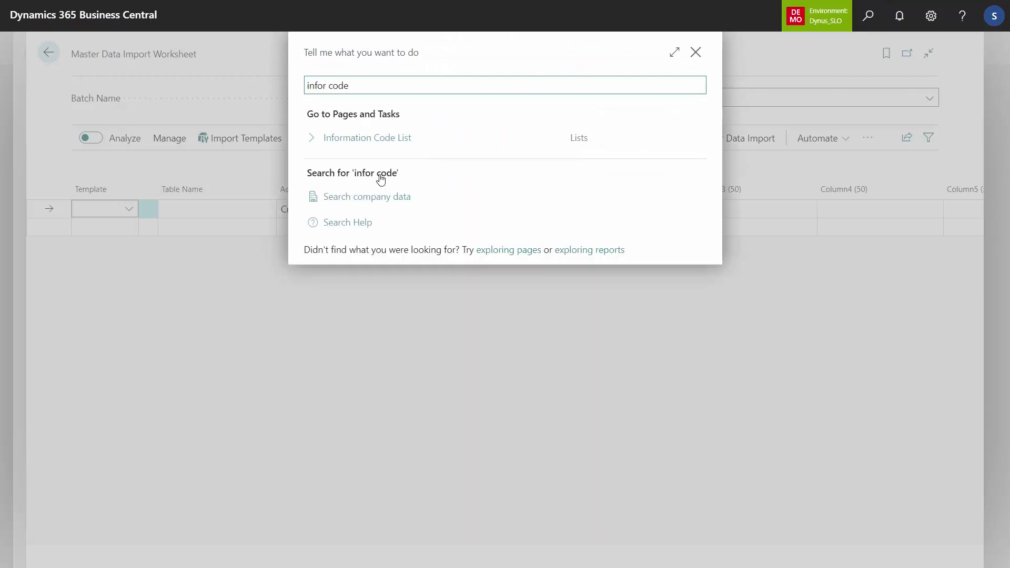
pyautogui.click(367, 138)
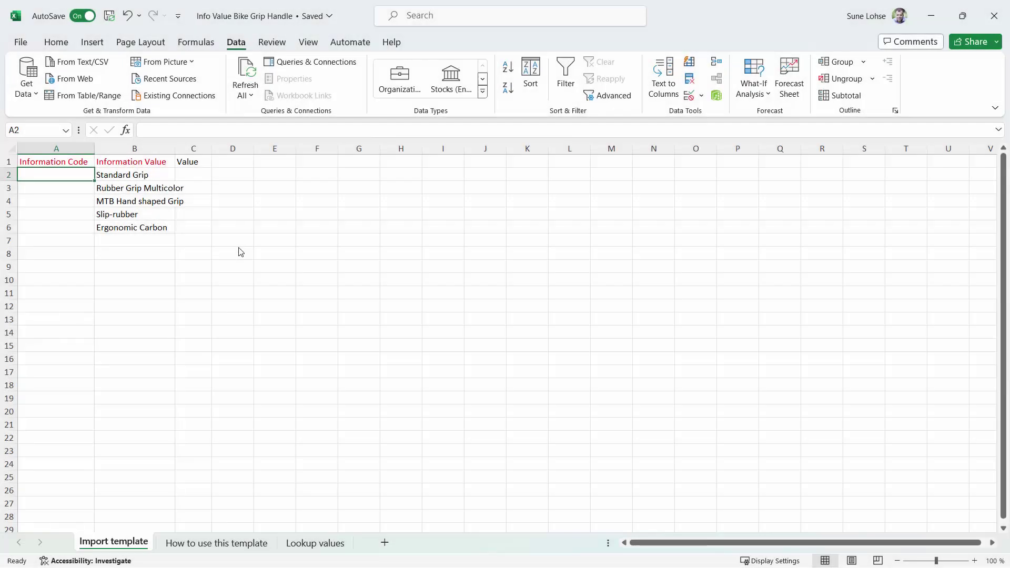
# Step: Back in the Excel import template, enter Bike Grip as the Information Code in cell A2
pyautogui.write('B')
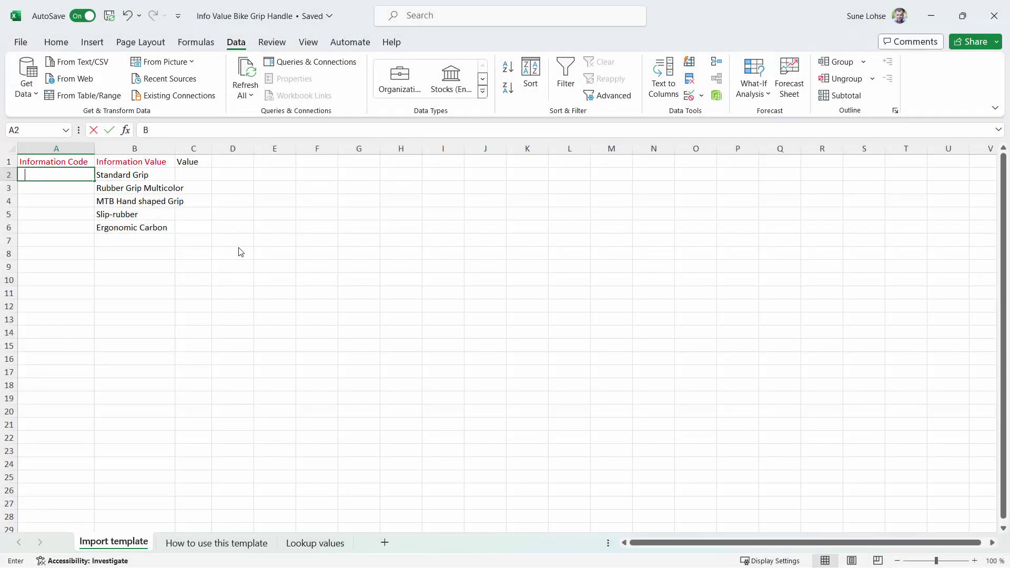
pyautogui.write('ike Grip')
pyautogui.press('Return')
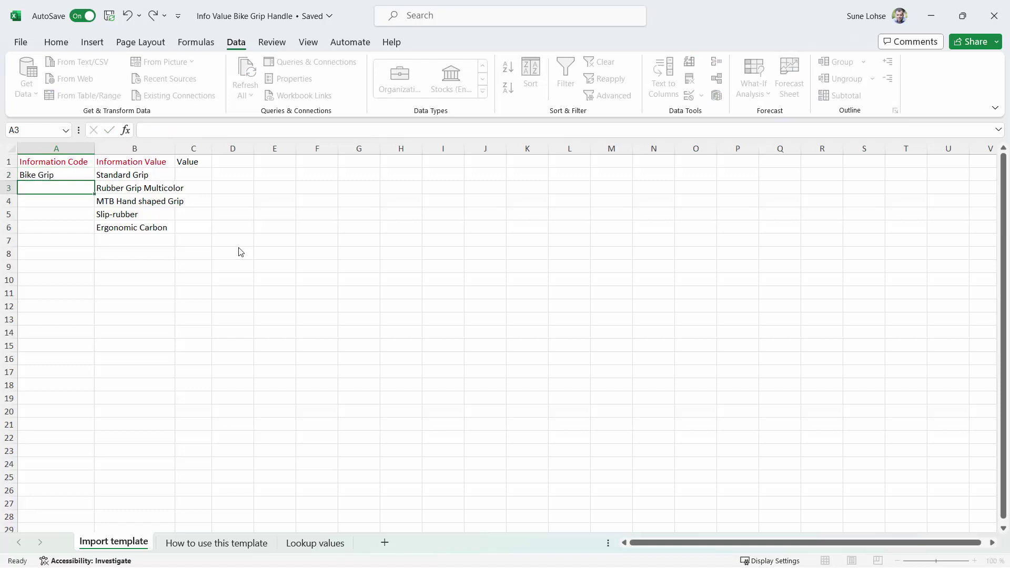
# Step: Copy the Bike Grip code from A2 into A3:A6 so every information value row has a code
pyautogui.press('Up')
pyautogui.hotkey('ctrl', 'c')
pyautogui.hotkey('shift', 'Down')
pyautogui.hotkey('shift', 'Down')
pyautogui.hotkey('shift', 'Down')
pyautogui.hotkey('shift', 'Down')
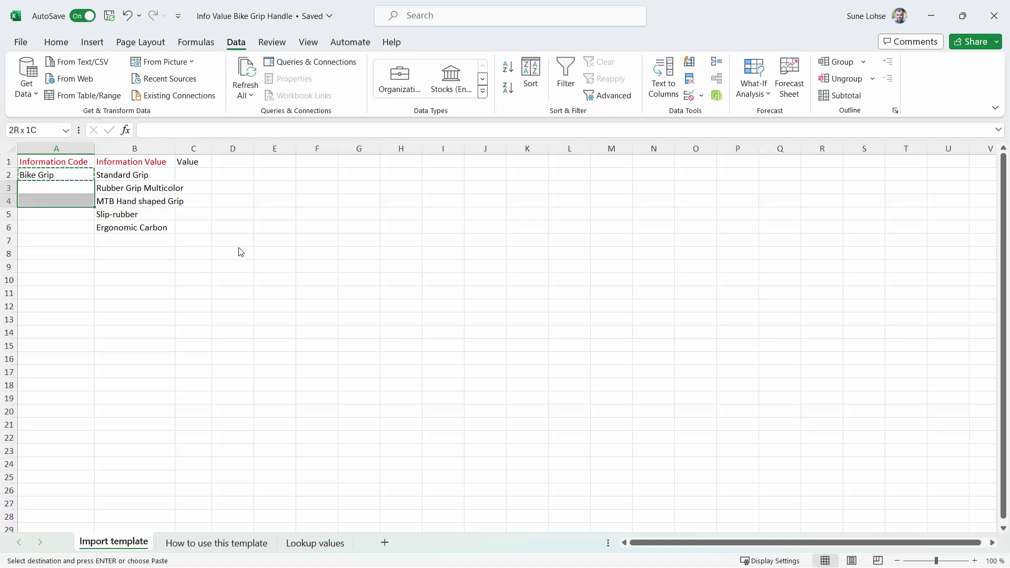
pyautogui.hotkey('ctrl', 'v')
pyautogui.press('Right')
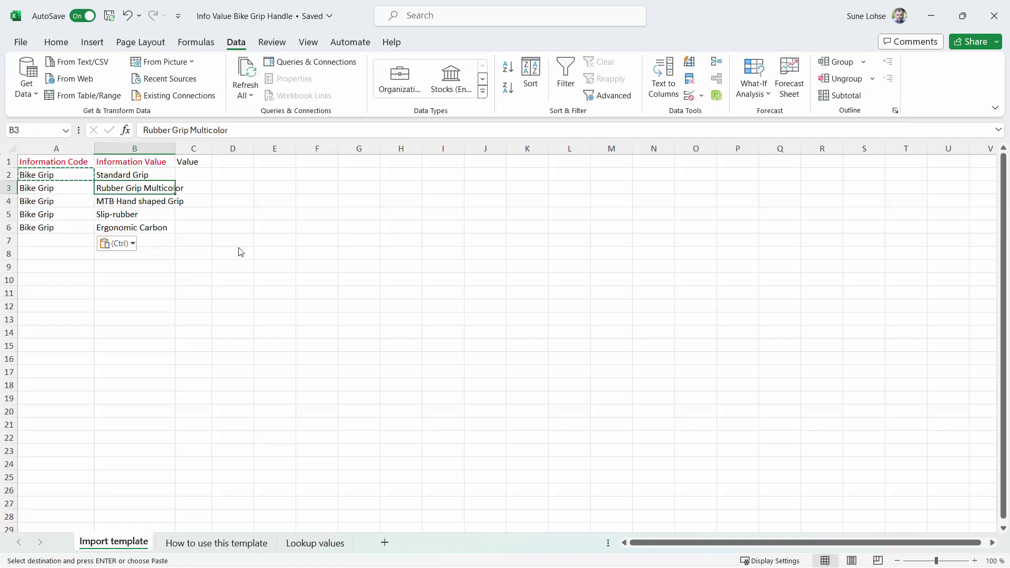
pyautogui.press('Escape')
pyautogui.click(137, 178)
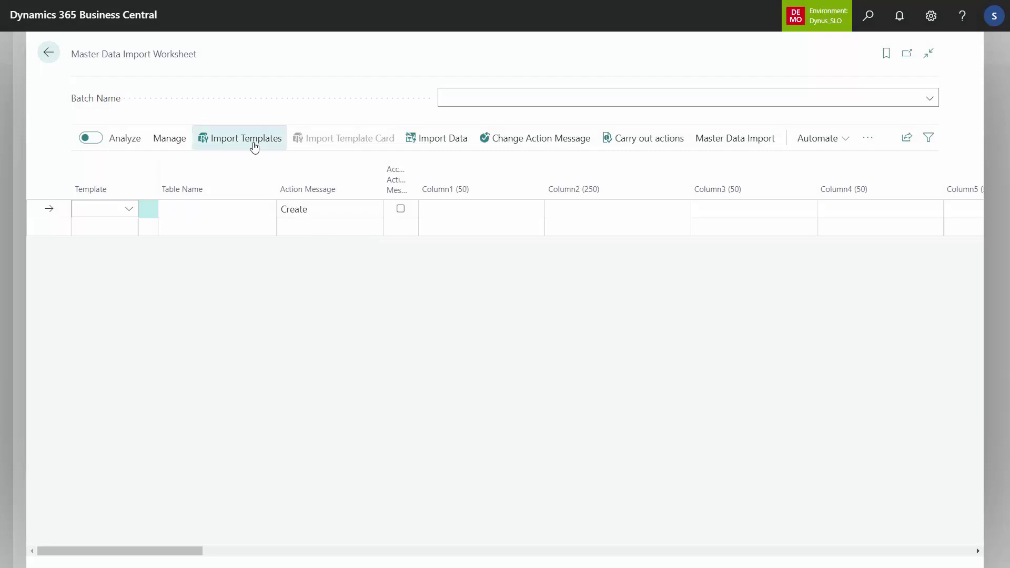
# Step: Import the Import template sheet of the Info Value Bike Grip Handle workbook into the worksheet, using the INFORMATION VALUE template
pyautogui.click(435, 147)
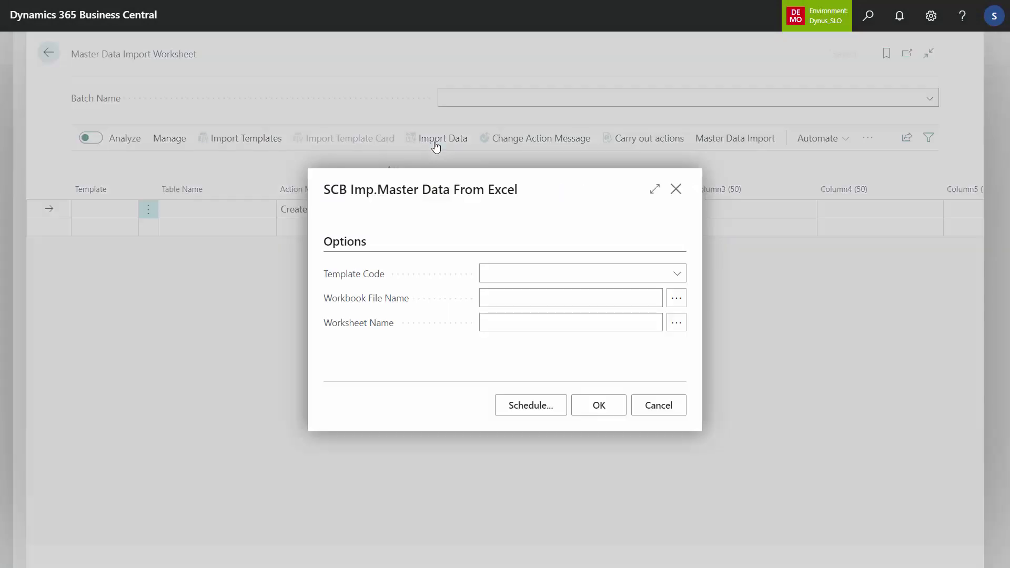
pyautogui.write('info')
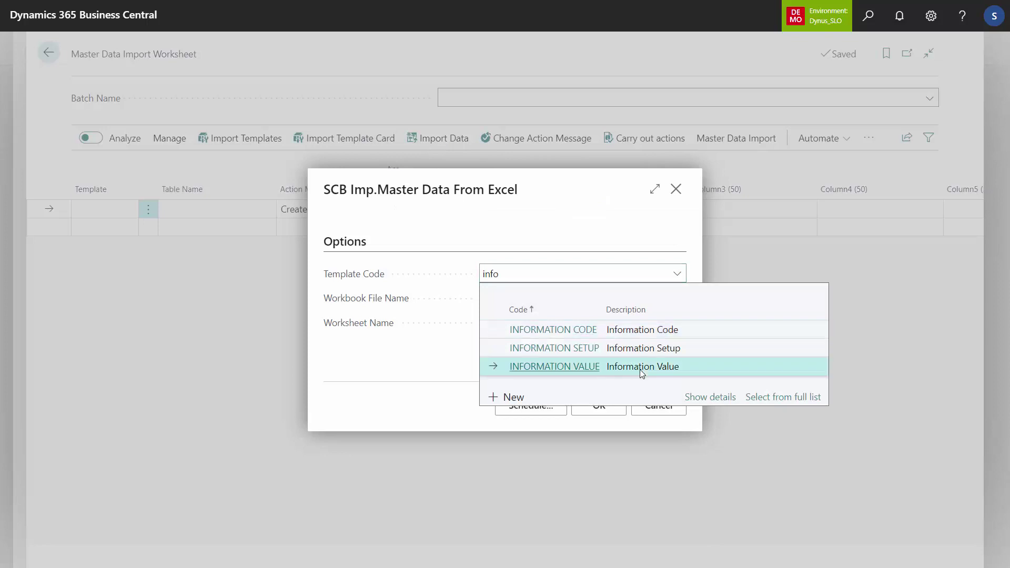
pyautogui.click(641, 366)
pyautogui.click(676, 299)
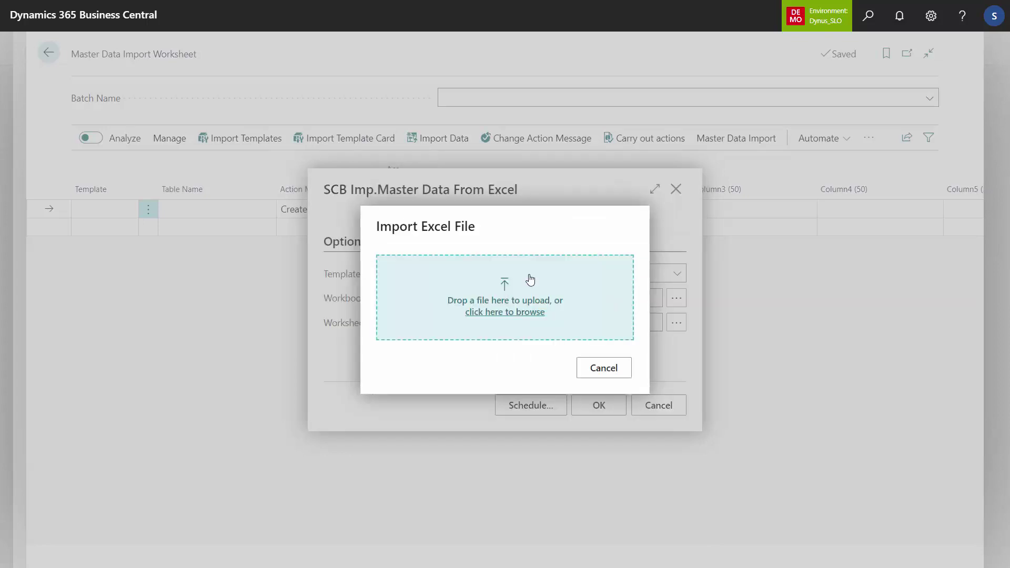
pyautogui.click(513, 318)
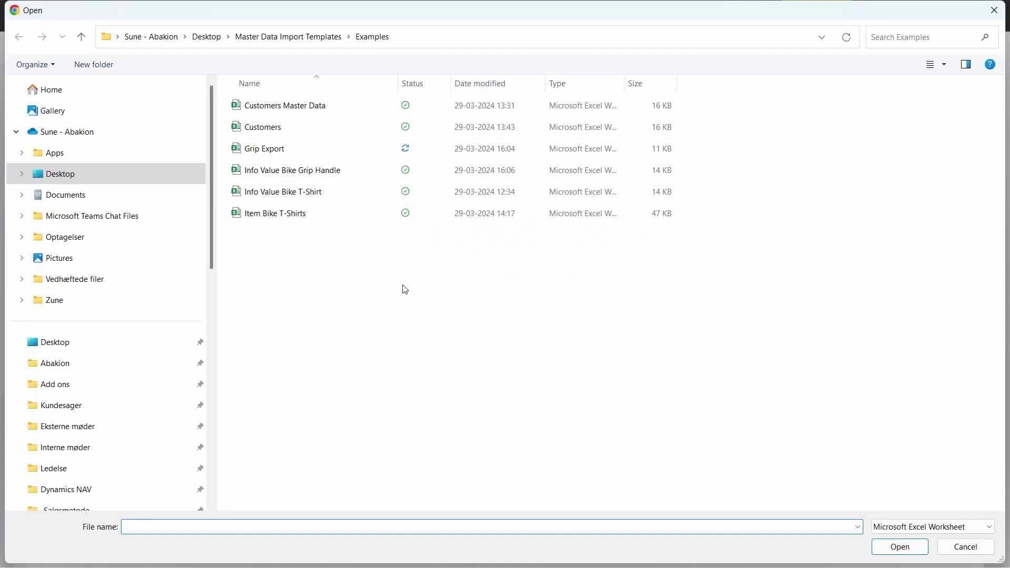
pyautogui.click(311, 173)
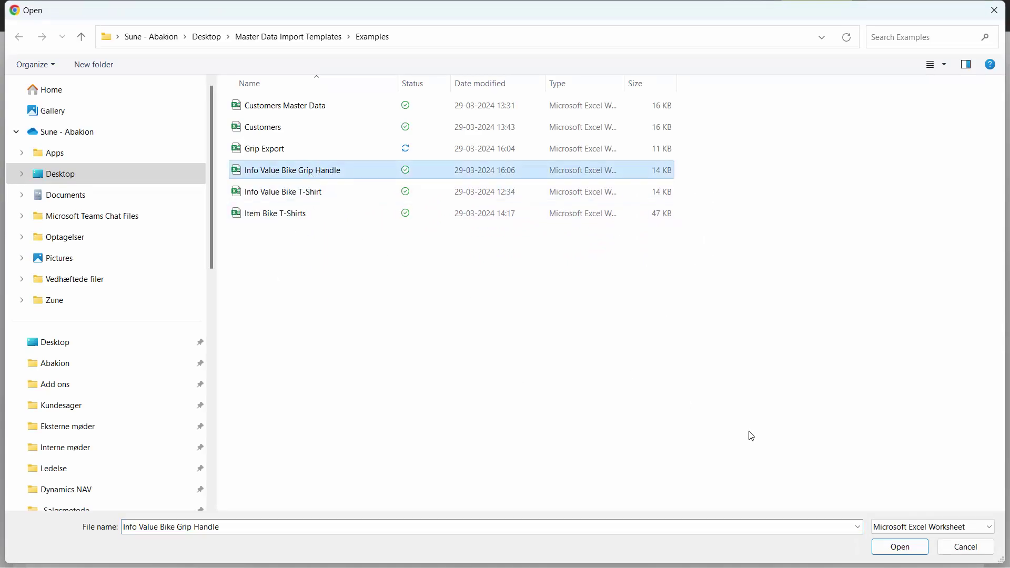
pyautogui.click(895, 545)
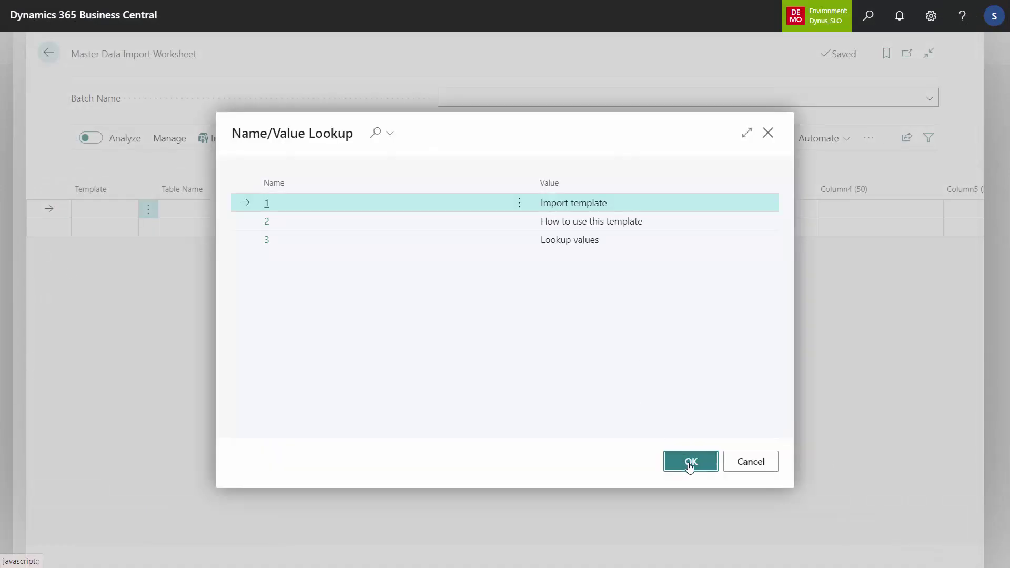
pyautogui.click(690, 464)
pyautogui.click(594, 406)
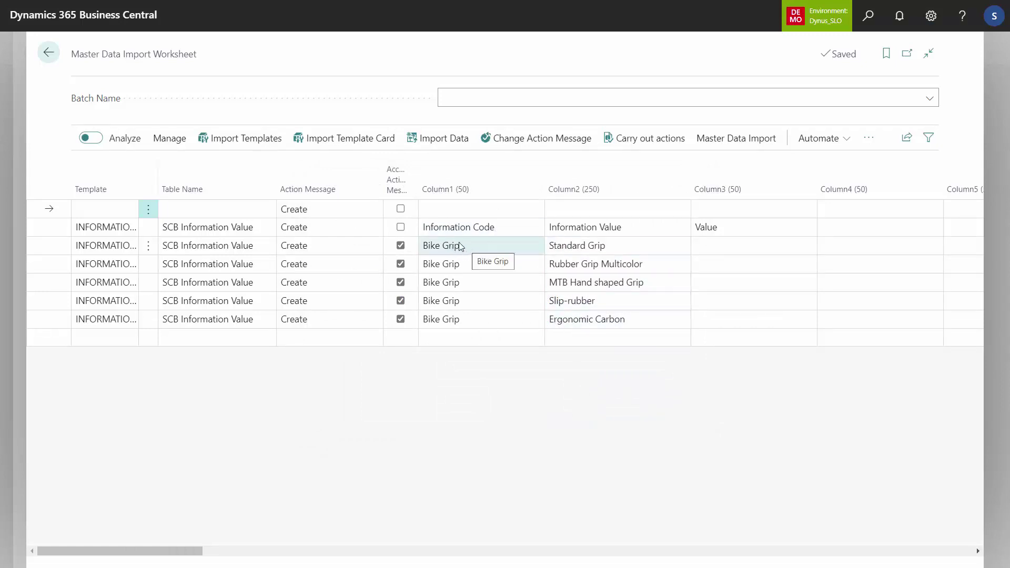
# Step: Carry out the import actions for the Bike Grip information values and delete all lines from the worksheet
pyautogui.click(651, 141)
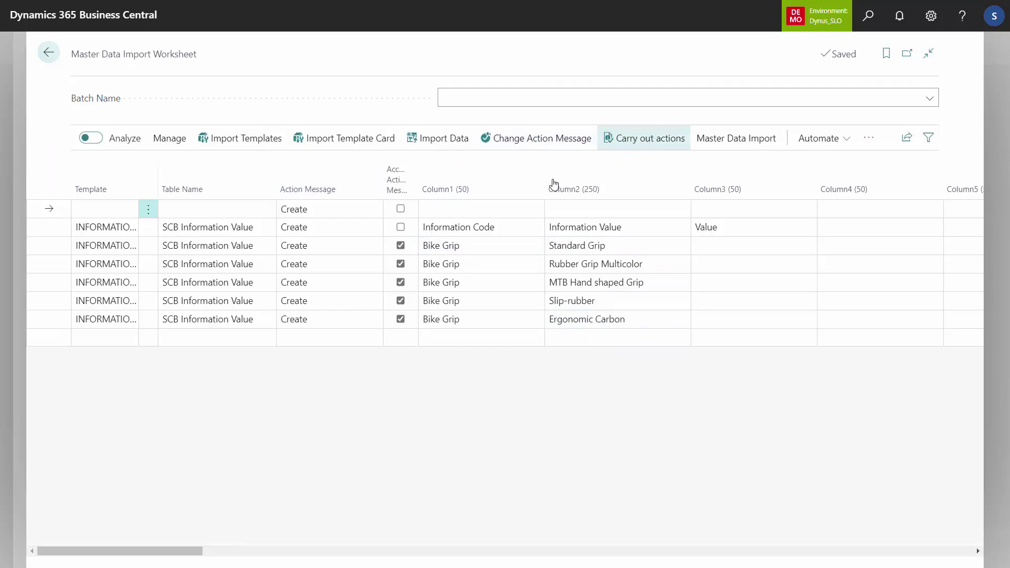
pyautogui.click(602, 446)
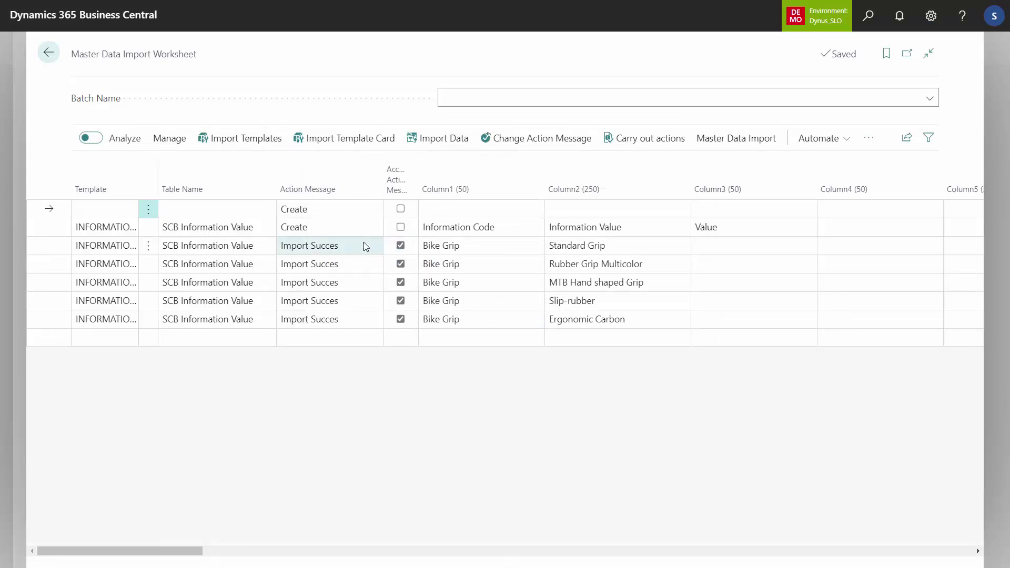
pyautogui.click(362, 246)
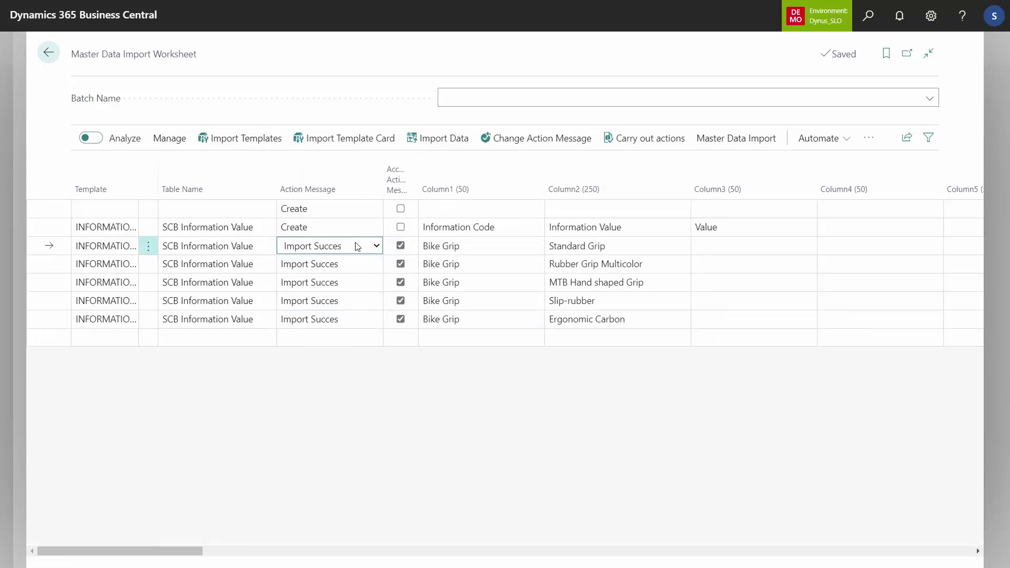
pyautogui.hotkey('ctrl', 'a')
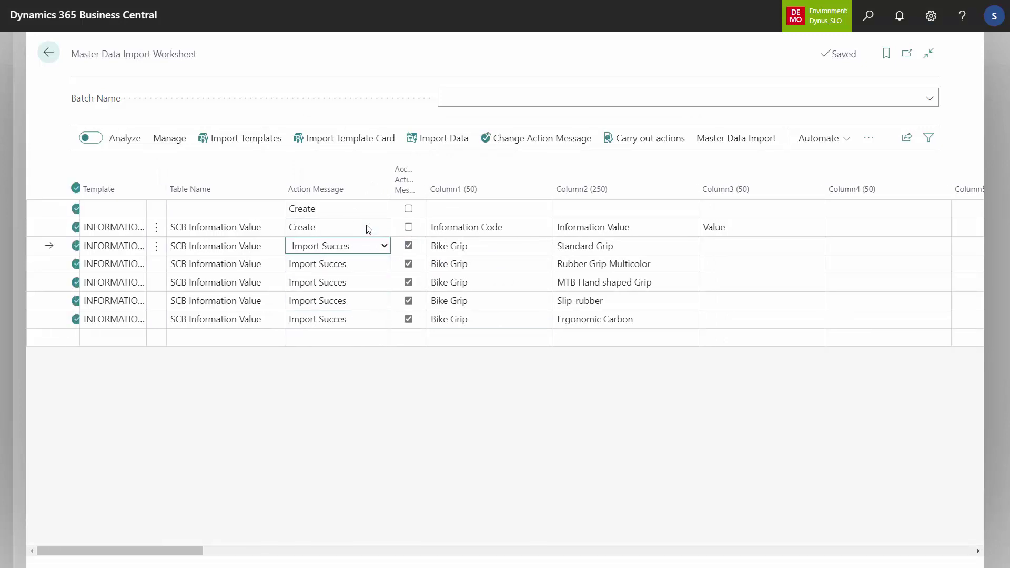
pyautogui.click(169, 138)
pyautogui.click(101, 167)
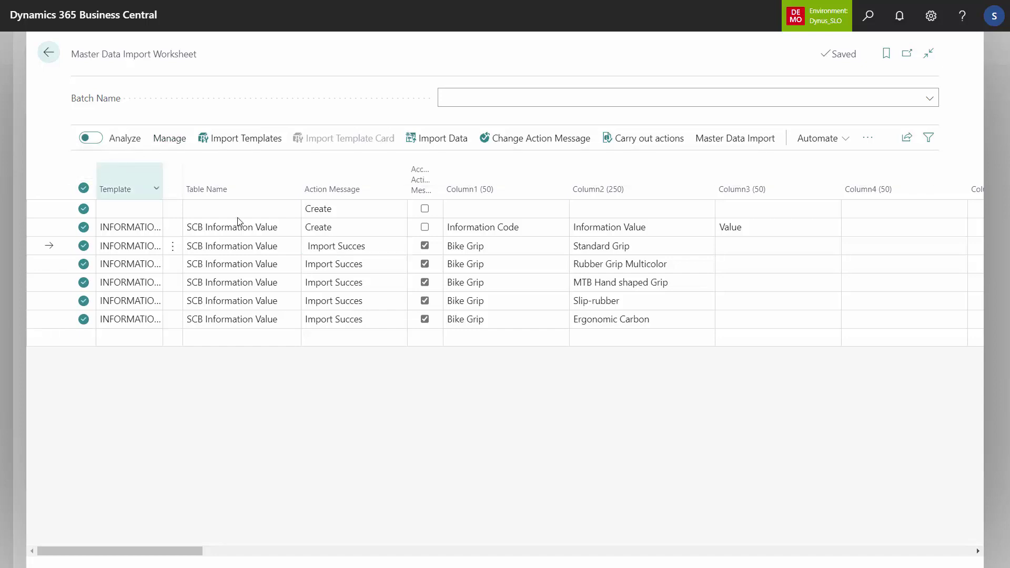
pyautogui.click(572, 339)
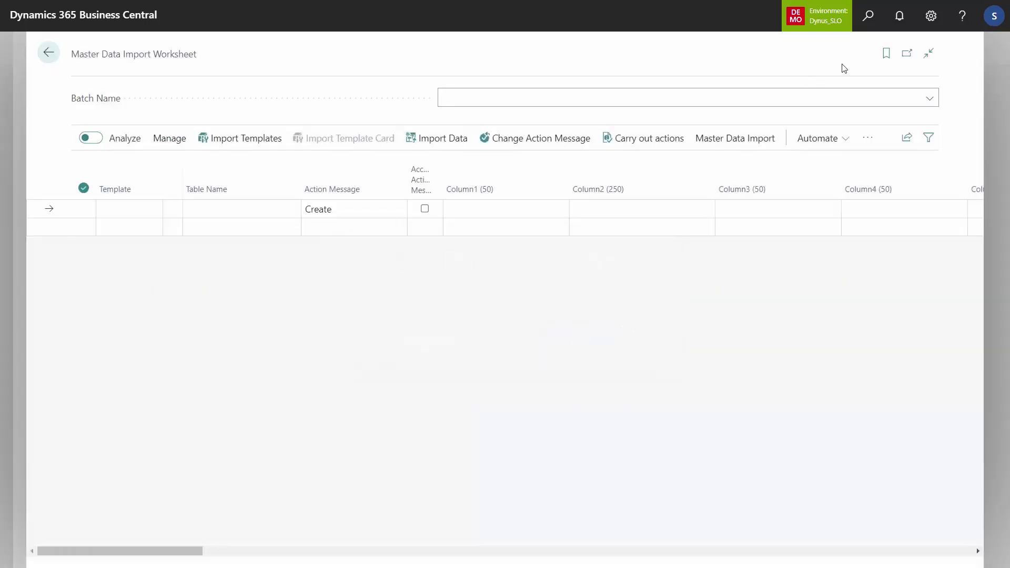
# Step: Search for "infor code", open the Information Code List and check the information values of the BIKE GRIP code
pyautogui.click(870, 29)
pyautogui.write('infor code')
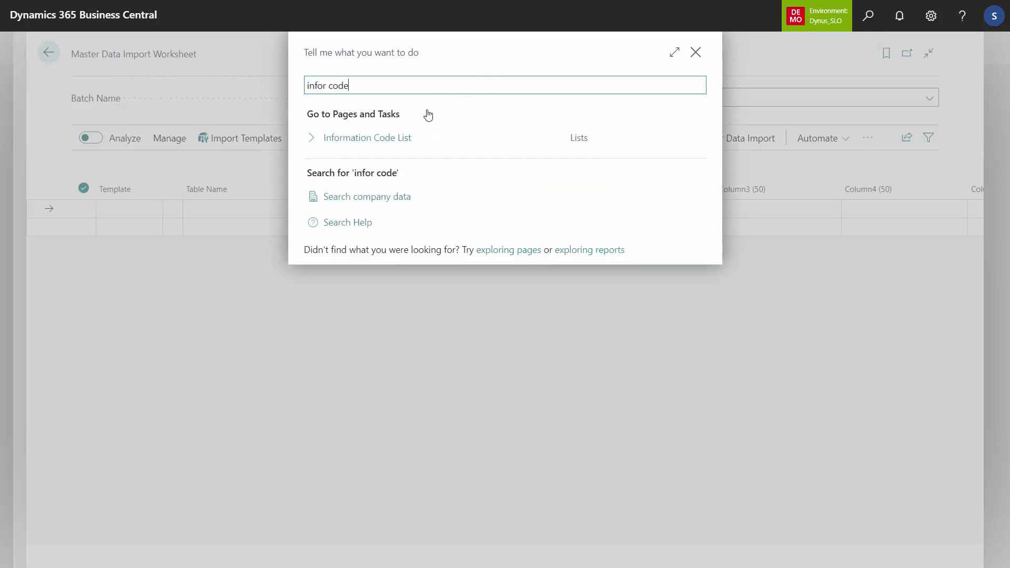
pyautogui.click(378, 141)
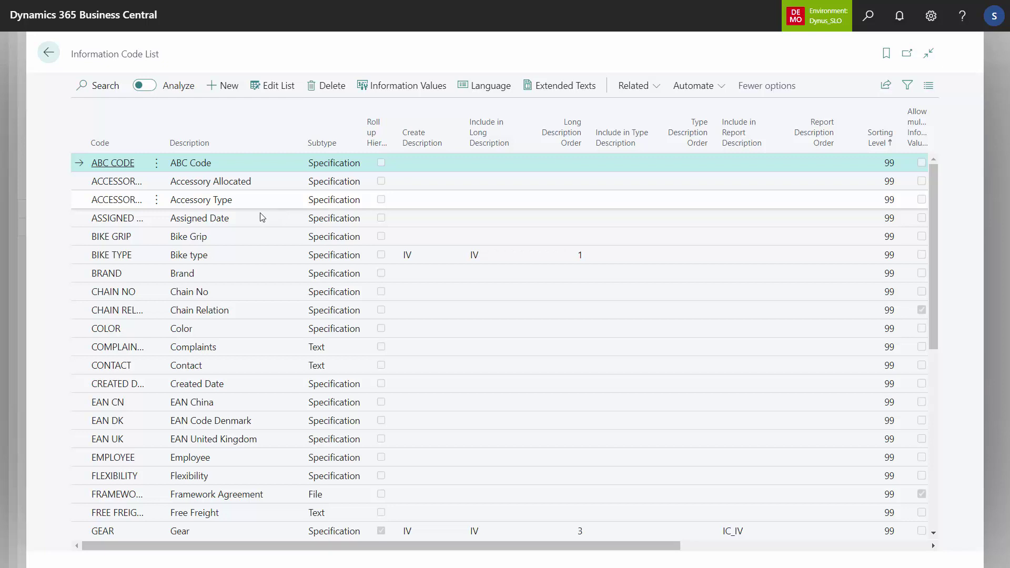
pyautogui.click(213, 239)
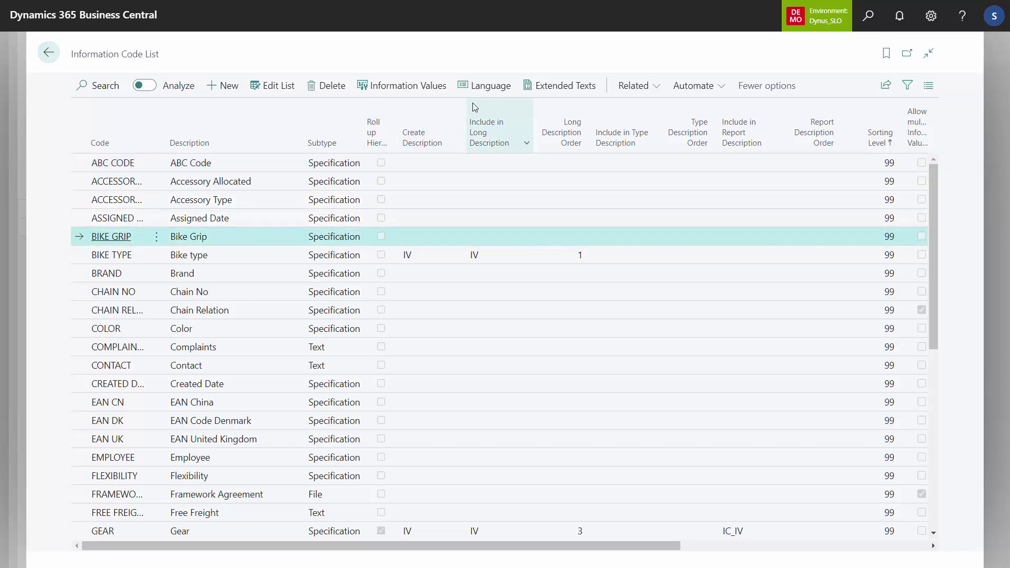
pyautogui.click(423, 92)
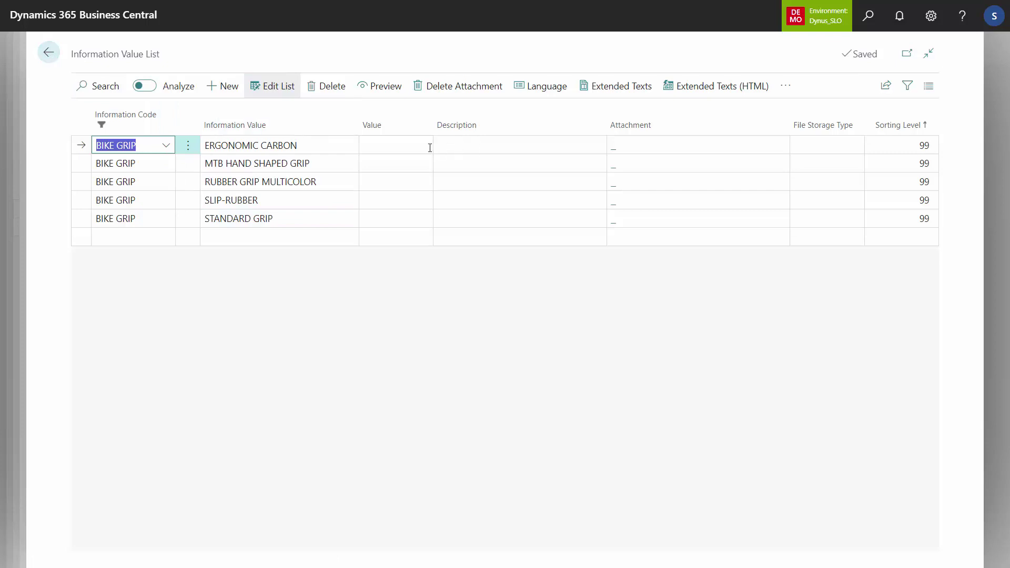
pyautogui.click(48, 53)
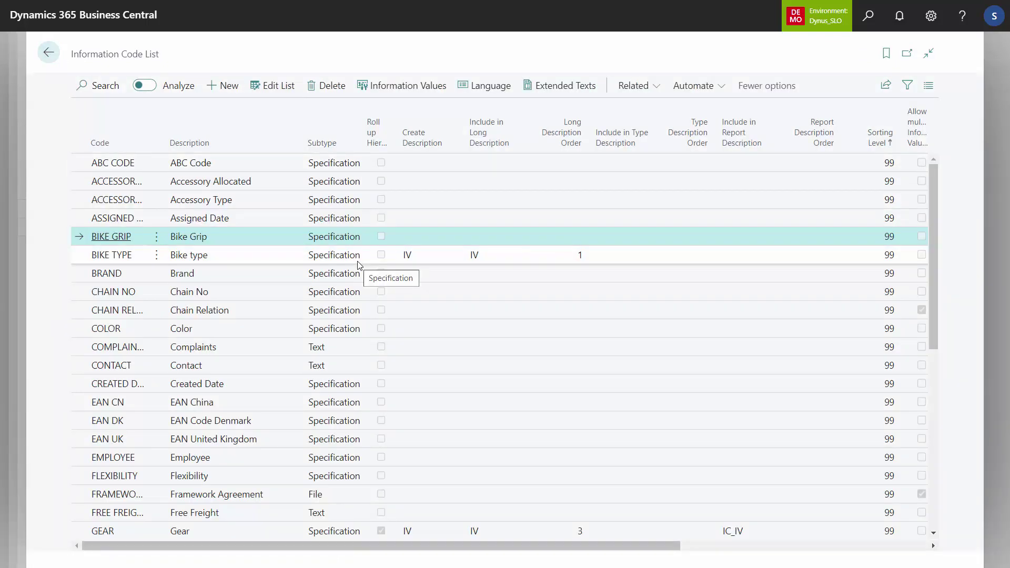
pyautogui.press('Escape')
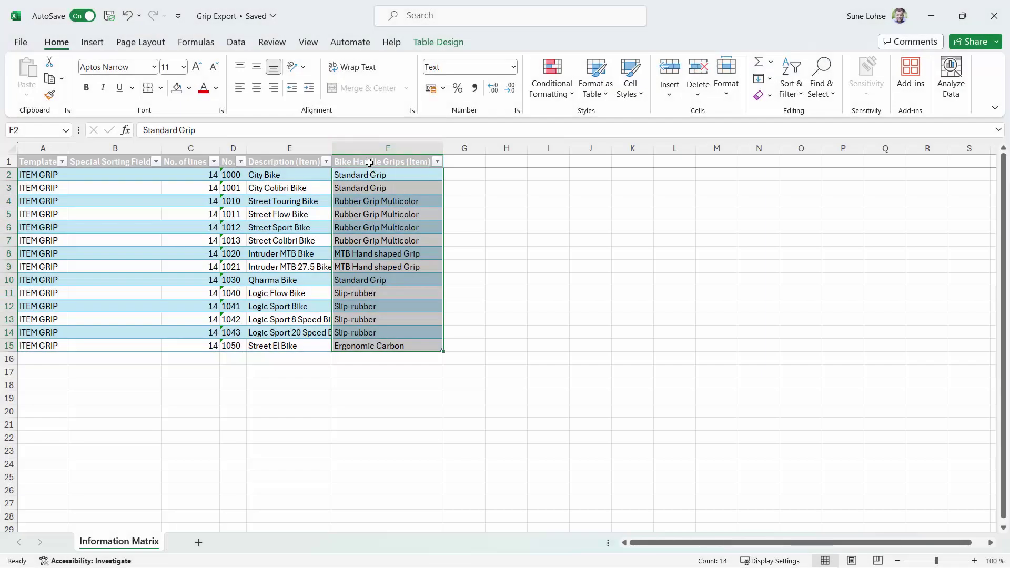
# Step: Switch to the Grip Export workbook in Excel and delete the Template, Special Sorting Field and No. of lines columns
pyautogui.click(226, 164)
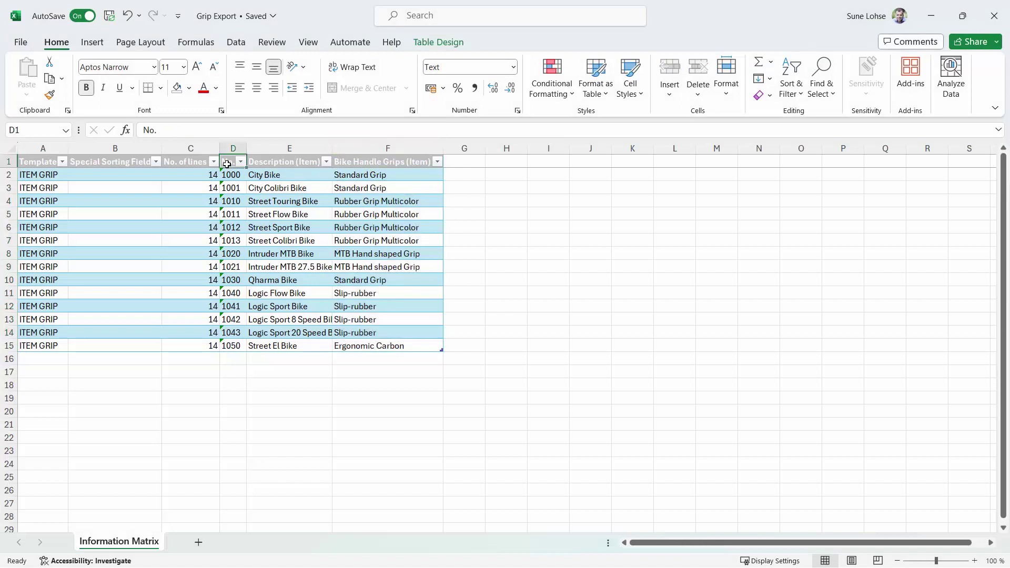
pyautogui.click(192, 148)
pyautogui.moveTo(192, 148); pyautogui.dragTo(46, 152)
pyautogui.rightClick(138, 239)
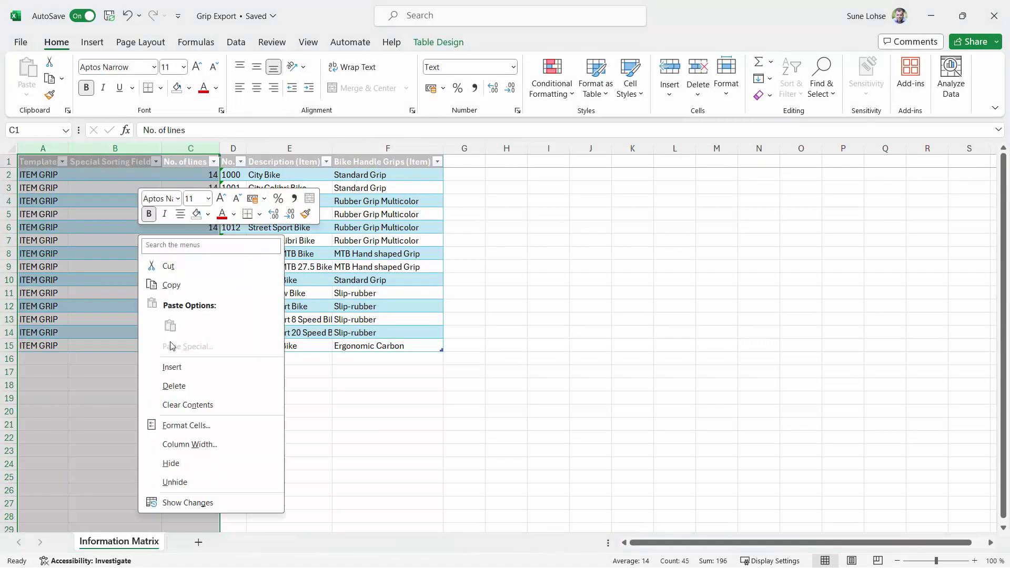
pyautogui.click(181, 386)
pyautogui.click(104, 257)
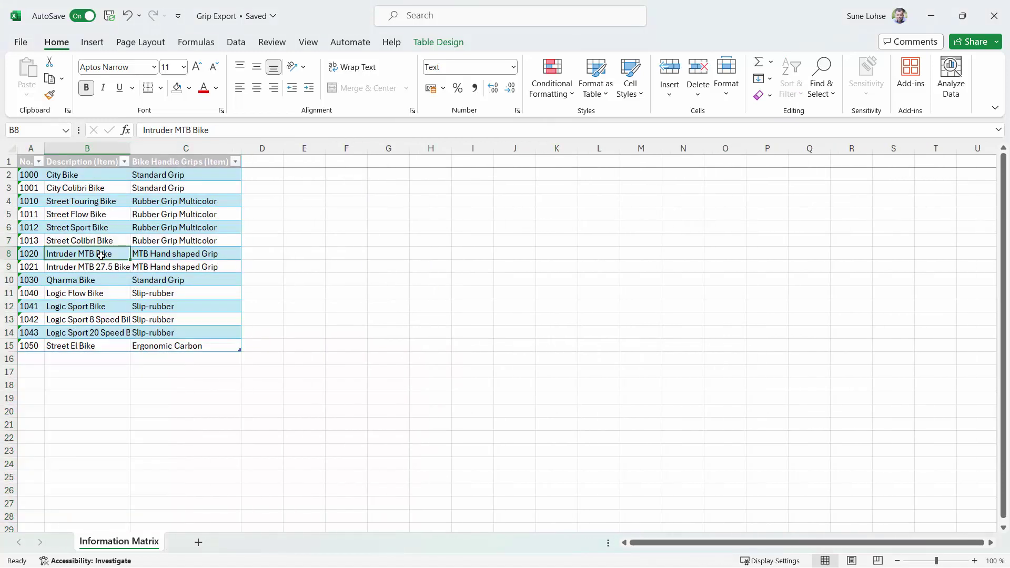
# Step: Delete the Description (Item) column, leaving only the item numbers and their bike handle grips
pyautogui.click(36, 198)
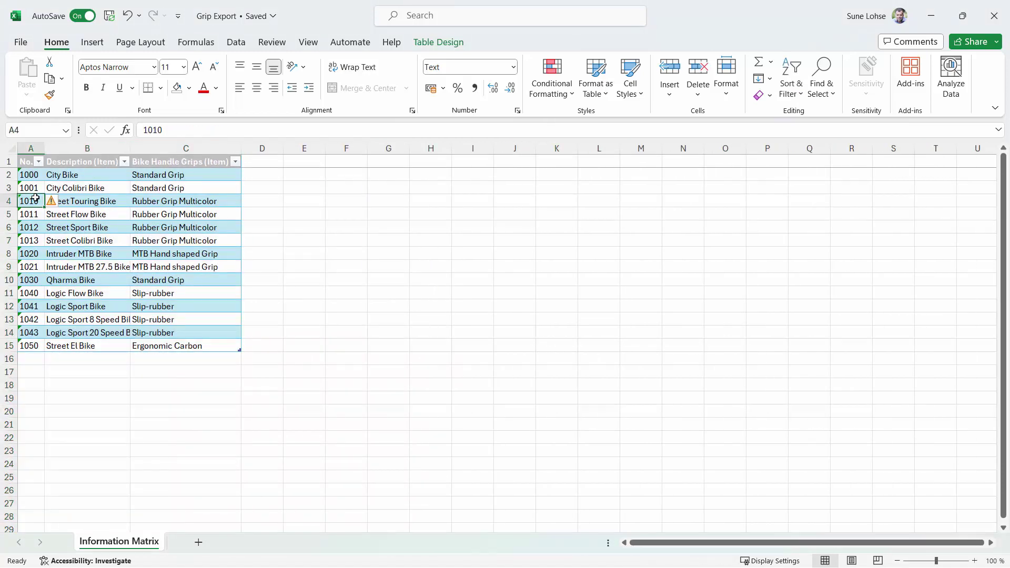
pyautogui.click(95, 146)
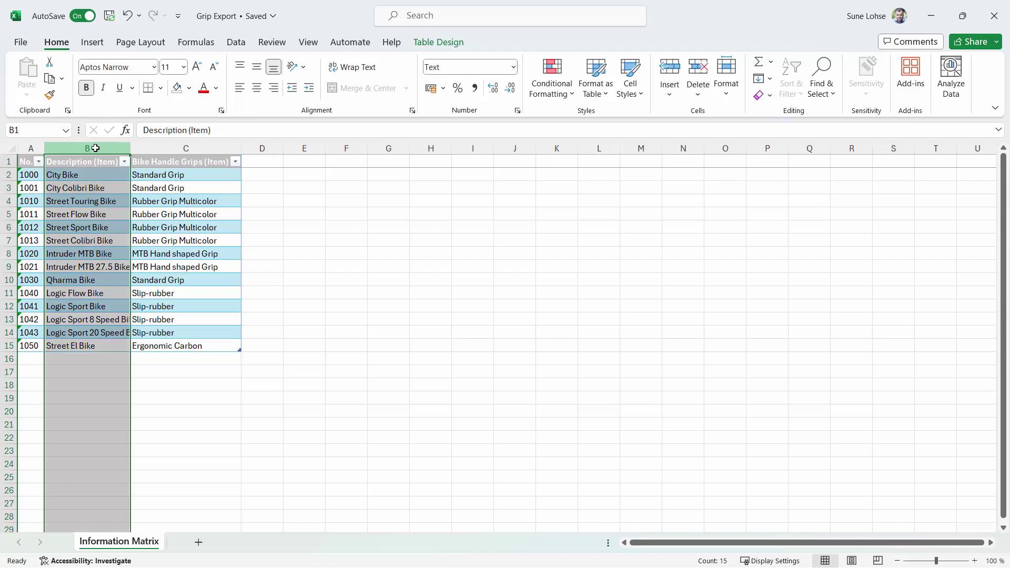
pyautogui.click(193, 173)
pyautogui.click(102, 151)
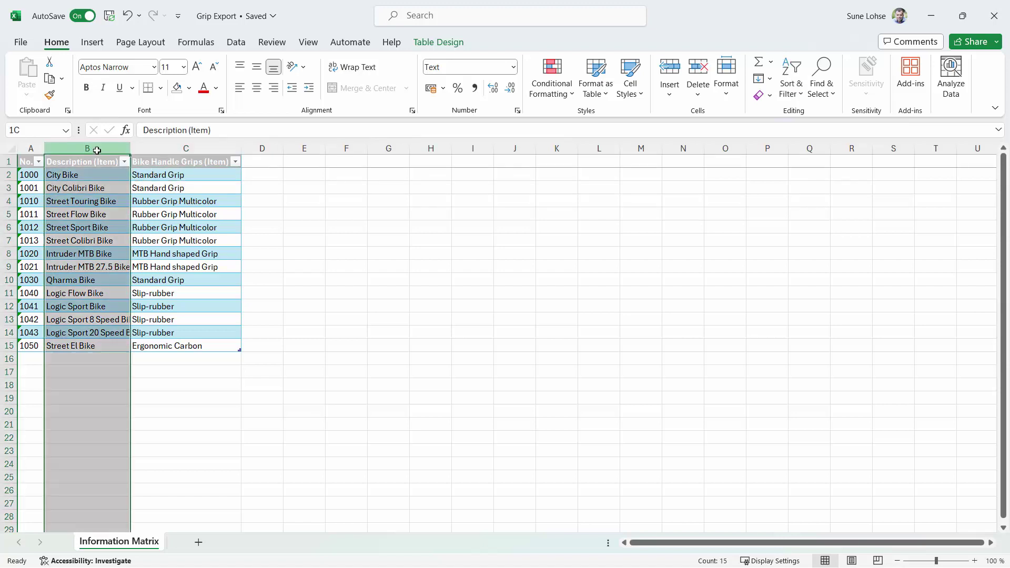
pyautogui.rightClick(100, 151)
pyautogui.click(150, 299)
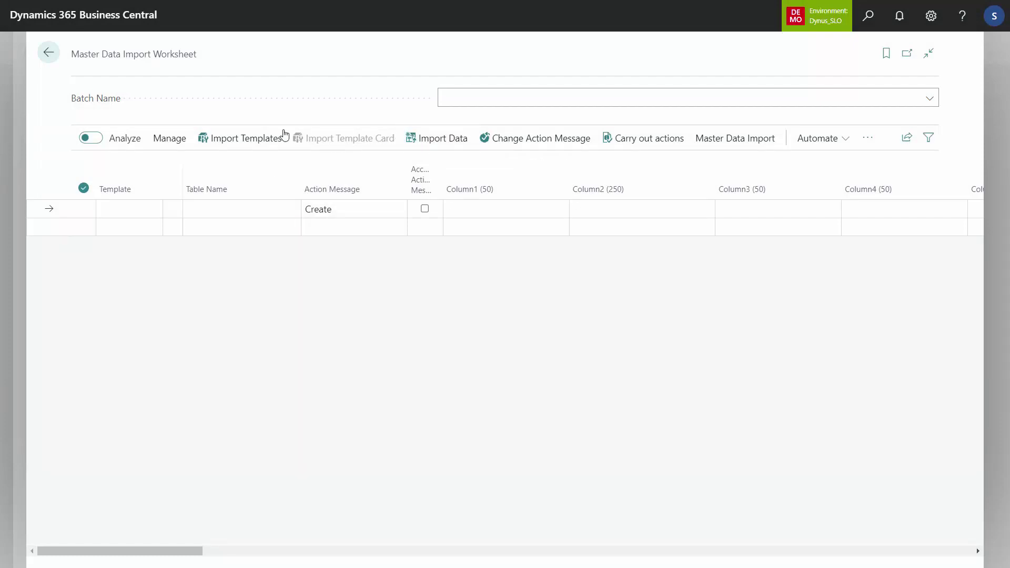
# Step: In Business Central, add a master data import template with code Bike Grip, description Bike Grip and table 27
pyautogui.click(250, 140)
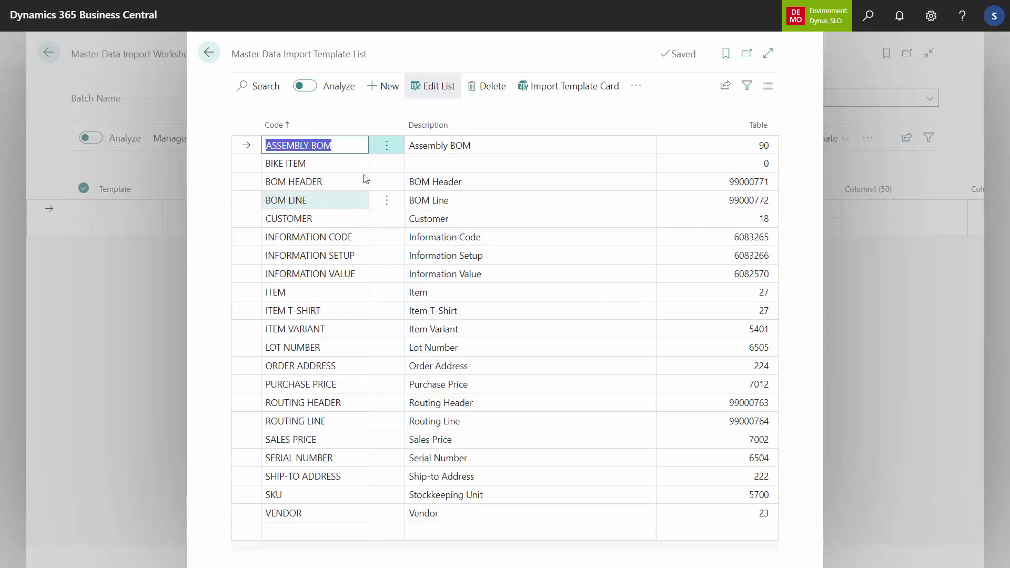
pyautogui.click(389, 86)
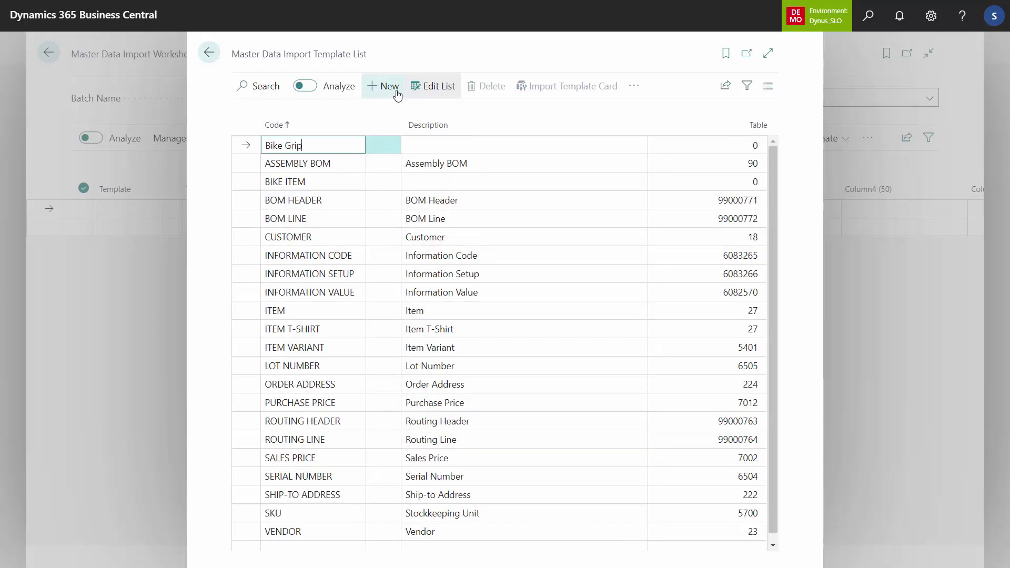
pyautogui.press('Tab')
pyautogui.write('Br')
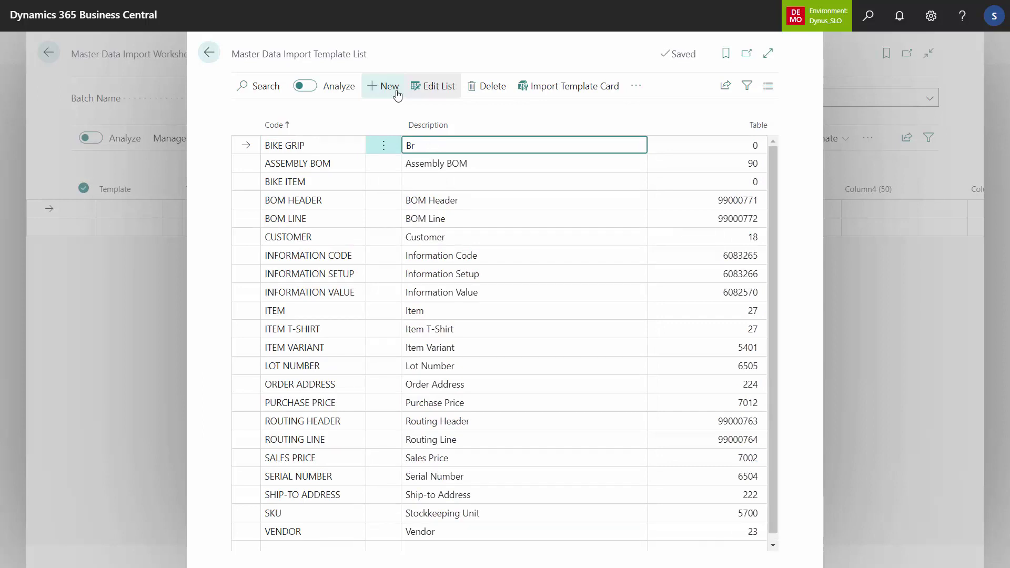
pyautogui.write('ike Grip')
pyautogui.press('Tab')
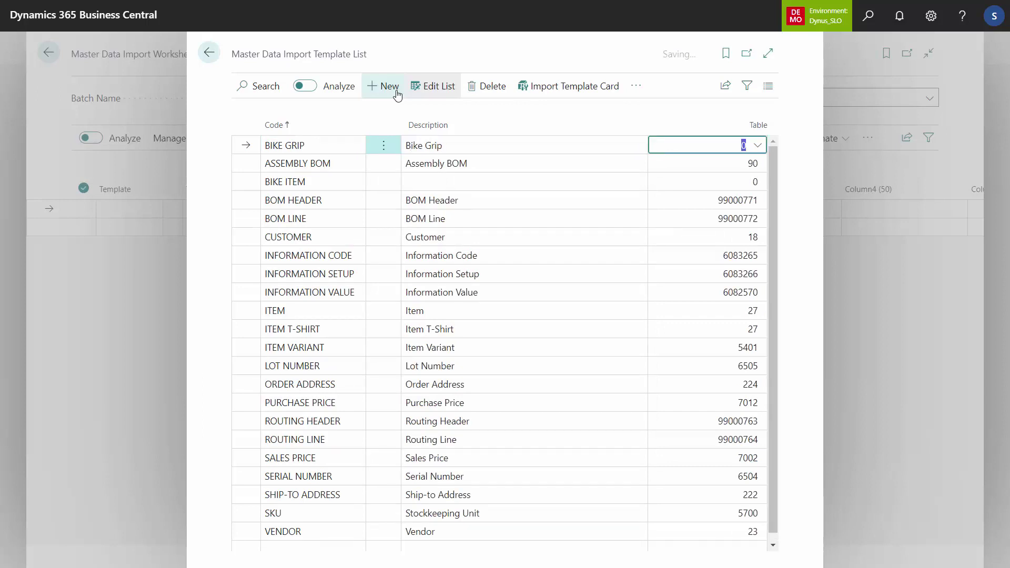
pyautogui.write('27')
pyautogui.press('Down')
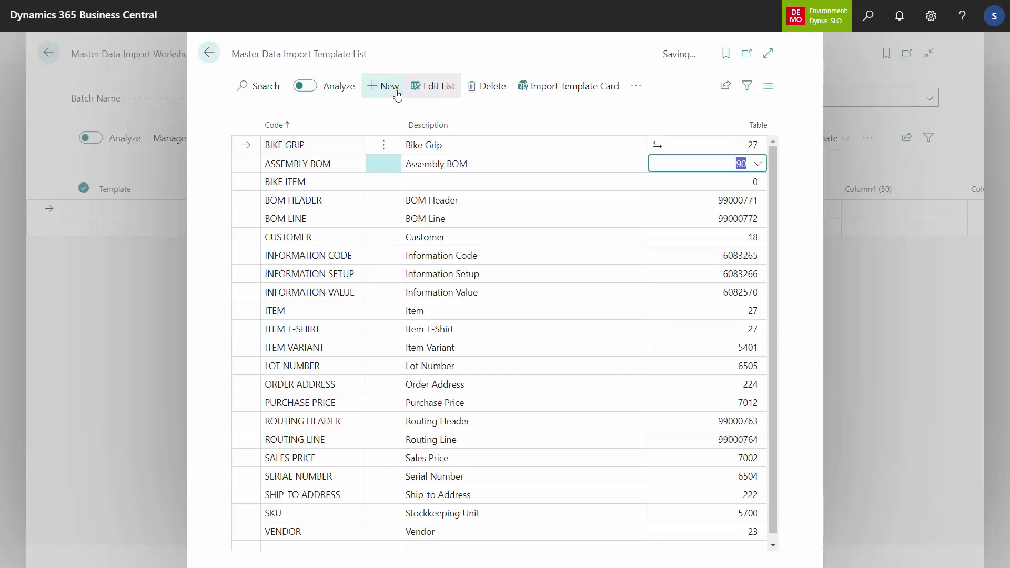
pyautogui.press('Up')
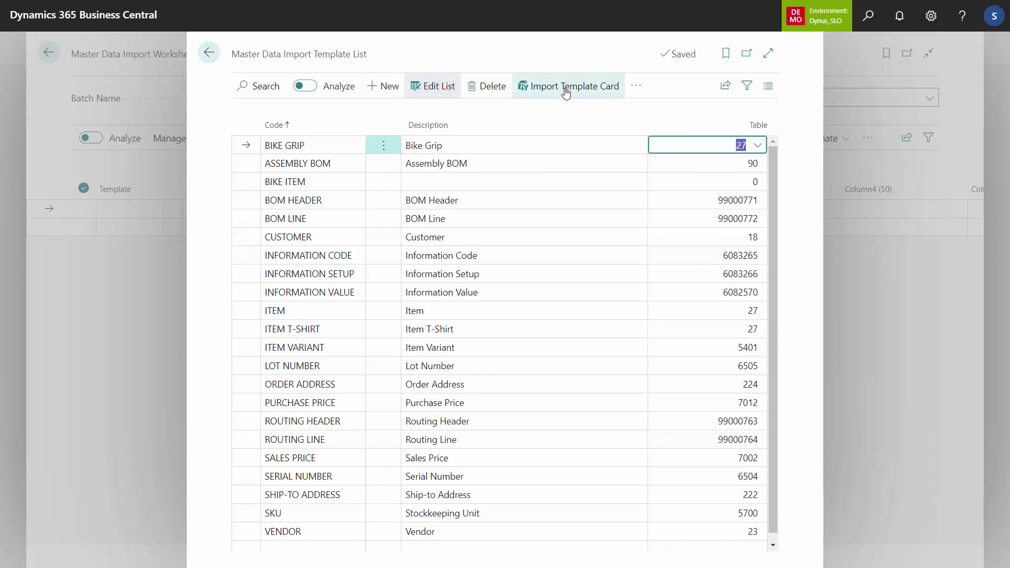
# Step: On the Bike Grip template card, set Column 2's data type to Master Data Information, using Information Value
pyautogui.click(565, 92)
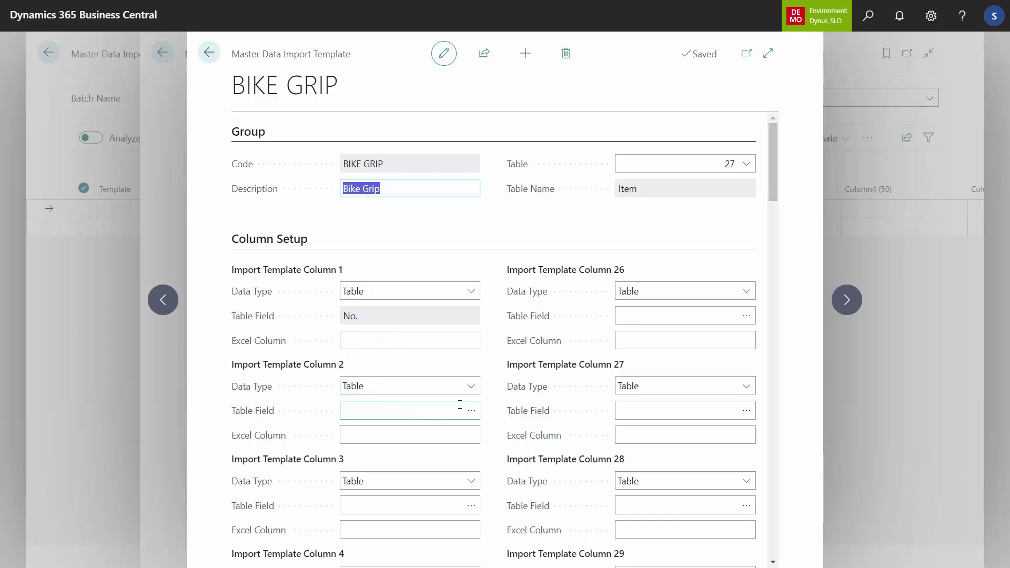
pyautogui.click(432, 392)
pyautogui.click(401, 413)
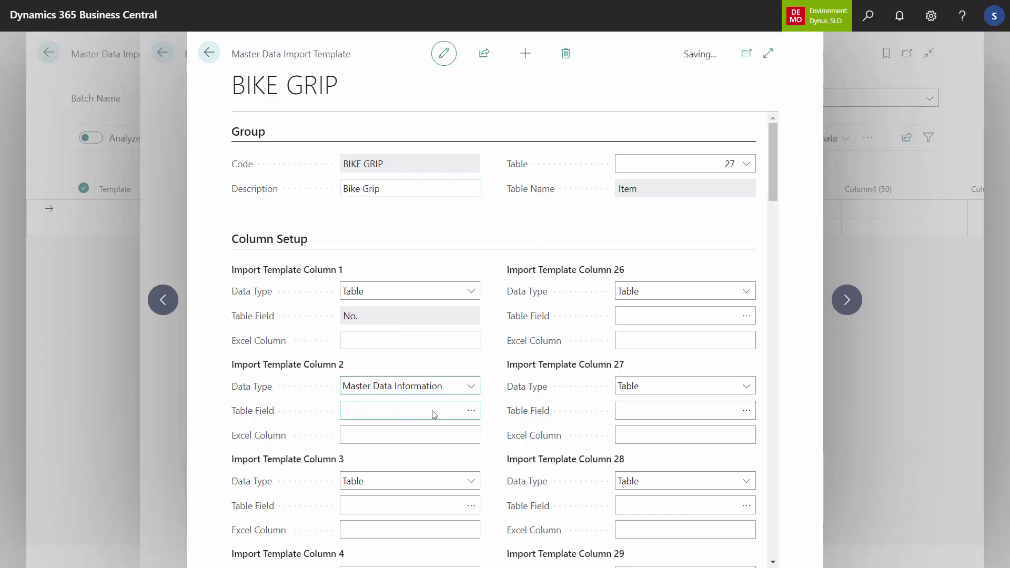
pyautogui.click(465, 411)
pyautogui.click(419, 450)
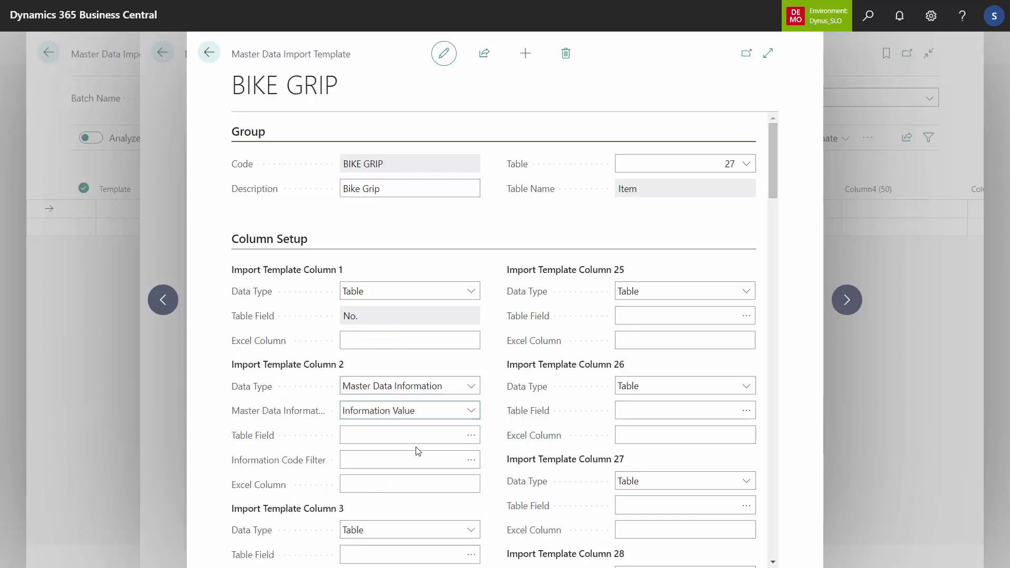
# Step: Set Column 2's table field to BIKE GRIP on the import template card and return to the Master Data Import Worksheet
pyautogui.click(456, 436)
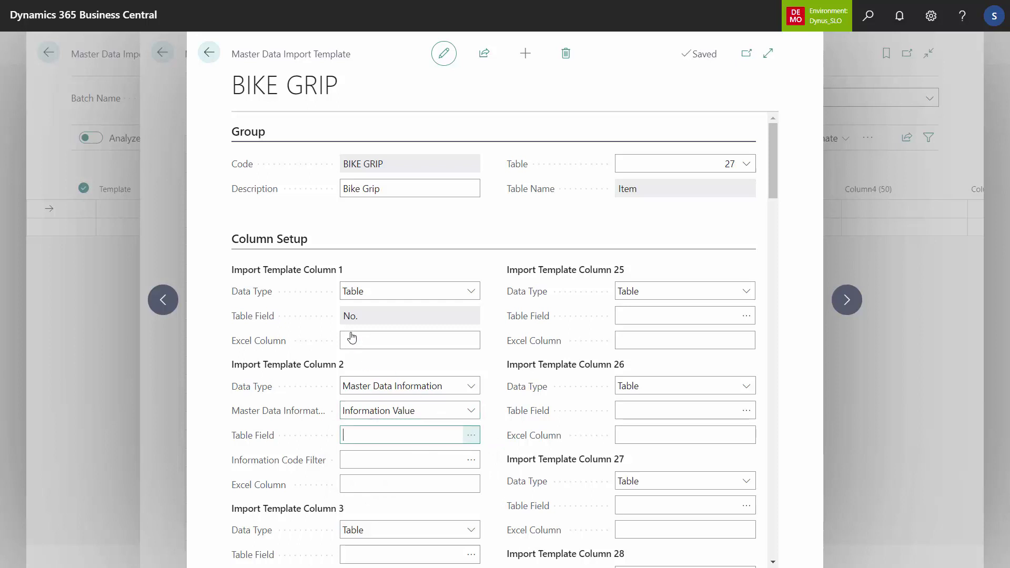
pyautogui.hotkey('alt', 'Down')
pyautogui.click(205, 195)
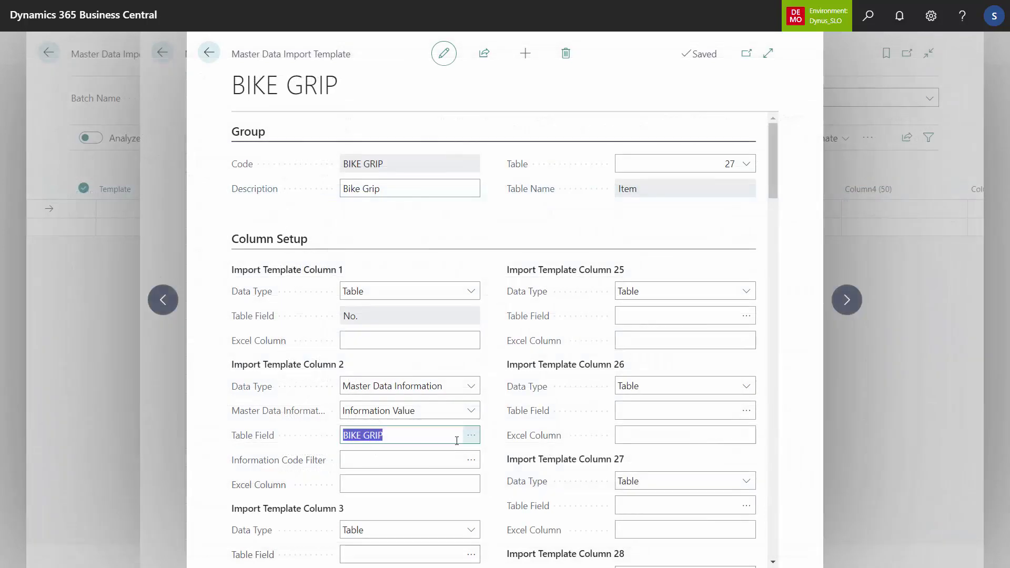
pyautogui.click(420, 457)
pyautogui.click(209, 54)
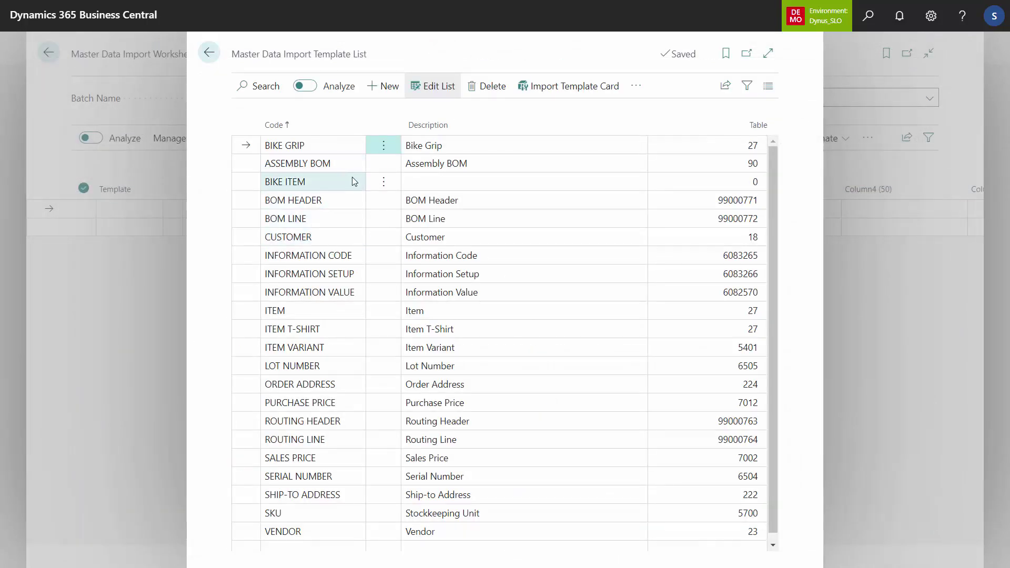
pyautogui.click(457, 146)
pyautogui.click(210, 53)
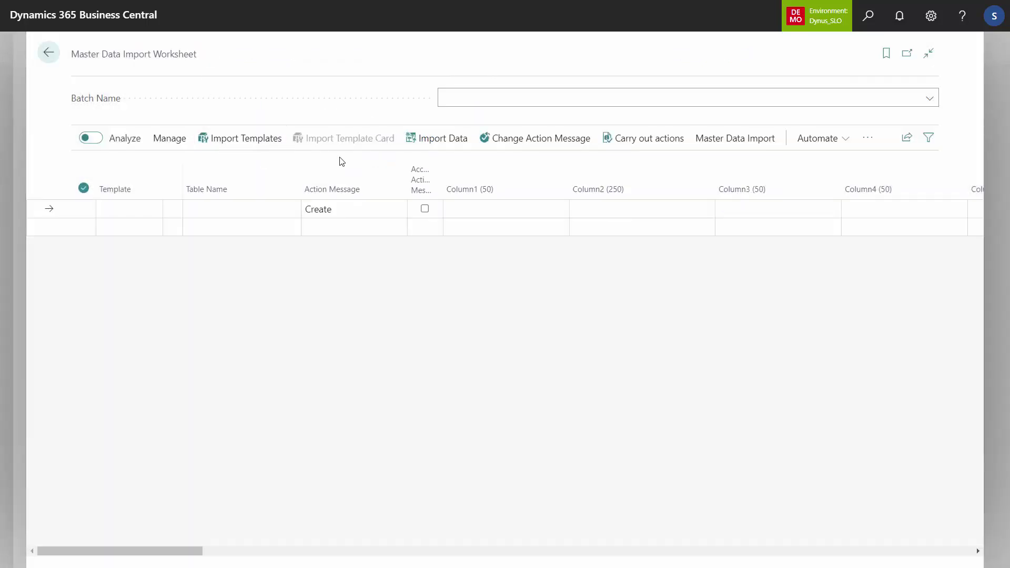
# Step: Import the Information Matrix sheet of Grip Export.xlsx into the worksheet using the BIKE GRIP template
pyautogui.click(443, 150)
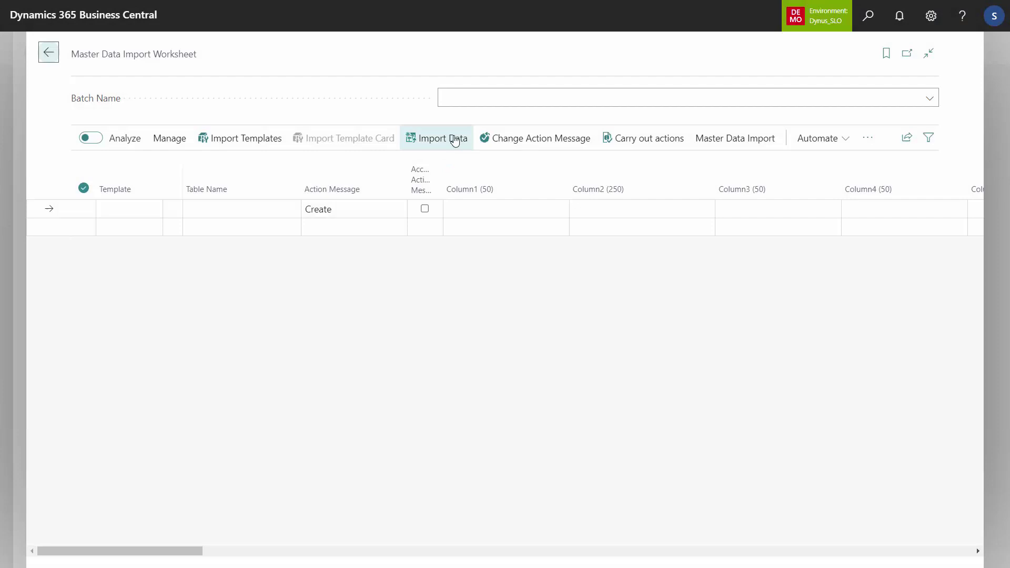
pyautogui.click(454, 141)
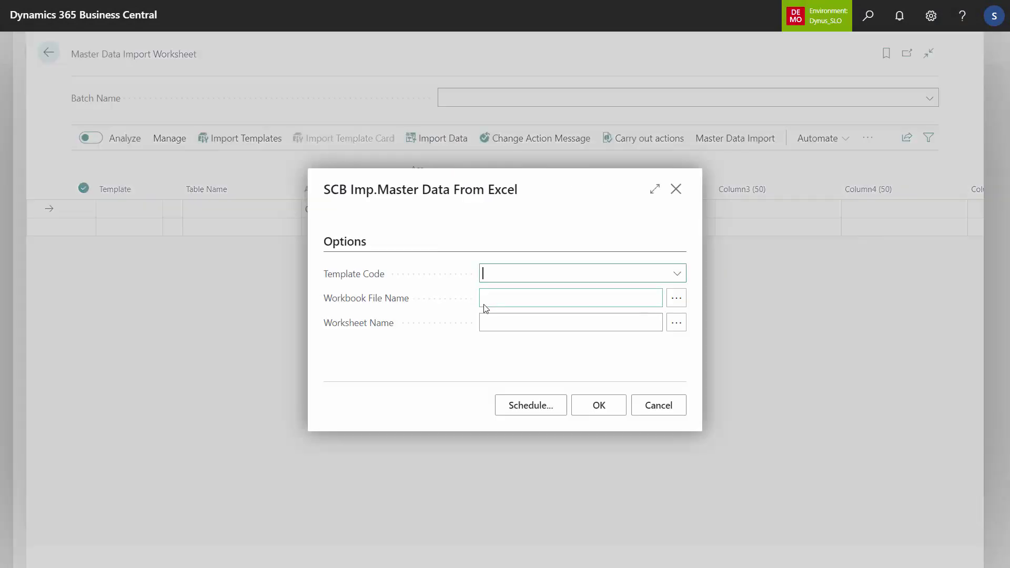
pyautogui.write('bike')
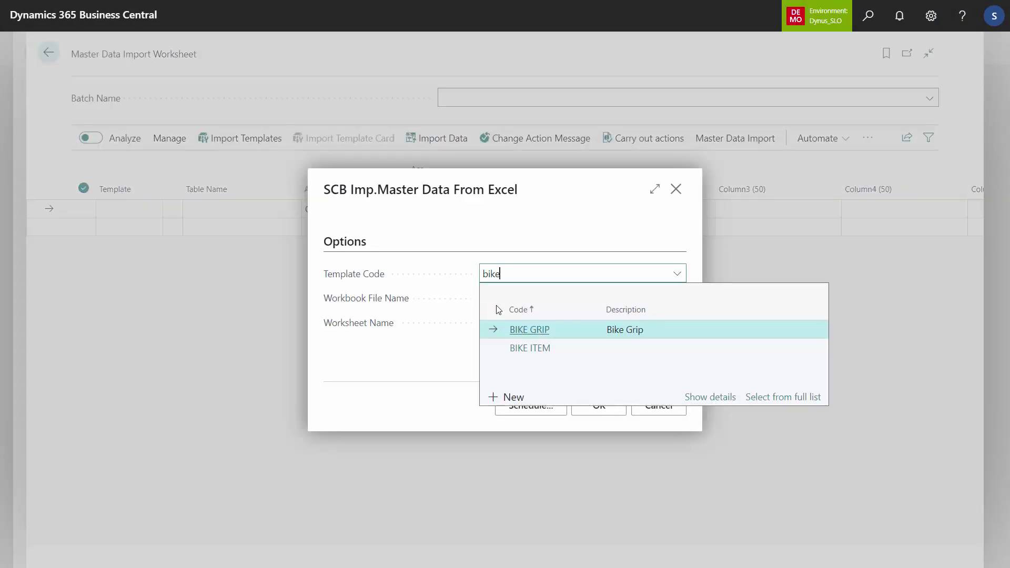
pyautogui.click(636, 328)
pyautogui.click(676, 299)
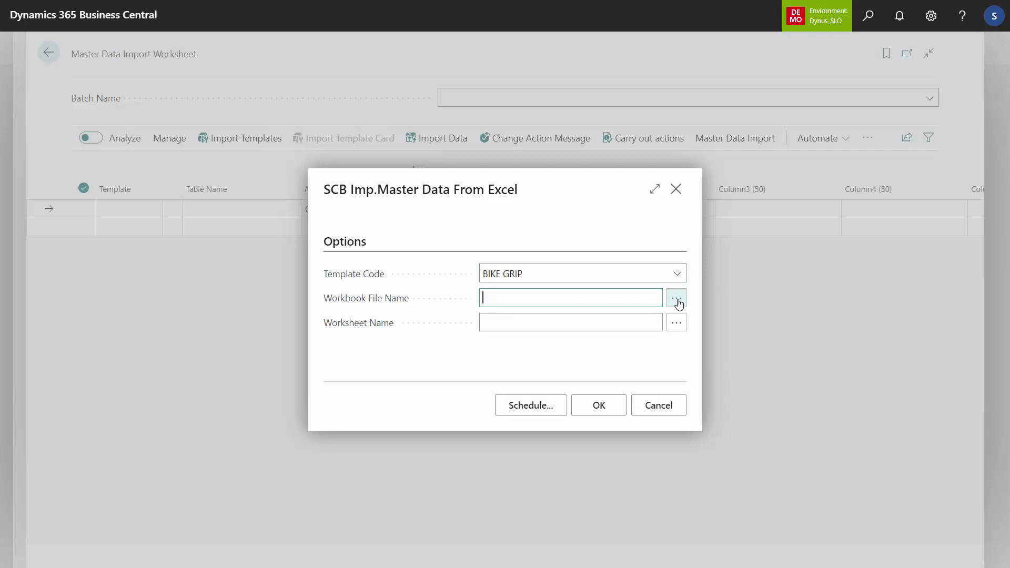
pyautogui.click(513, 314)
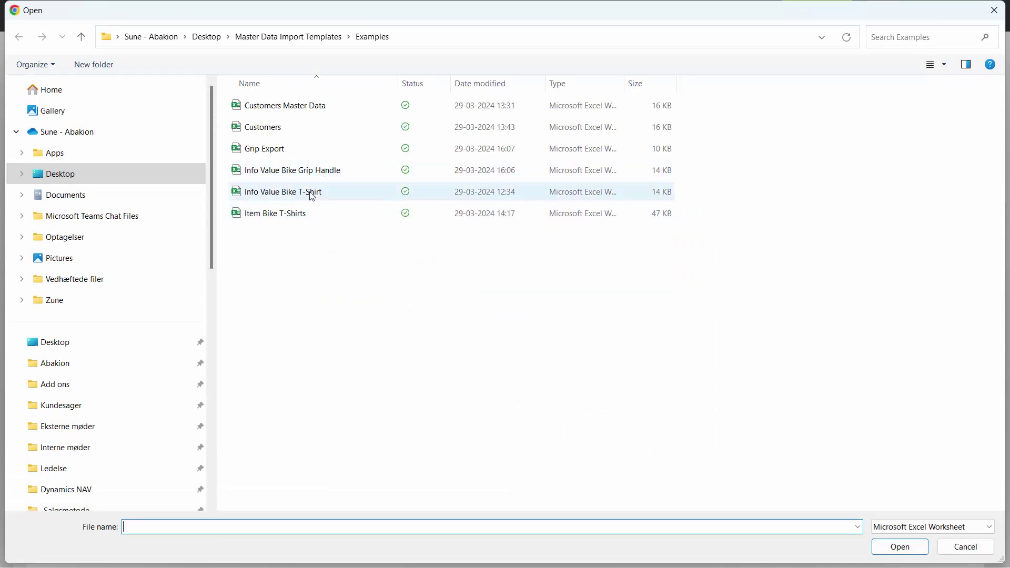
pyautogui.click(275, 153)
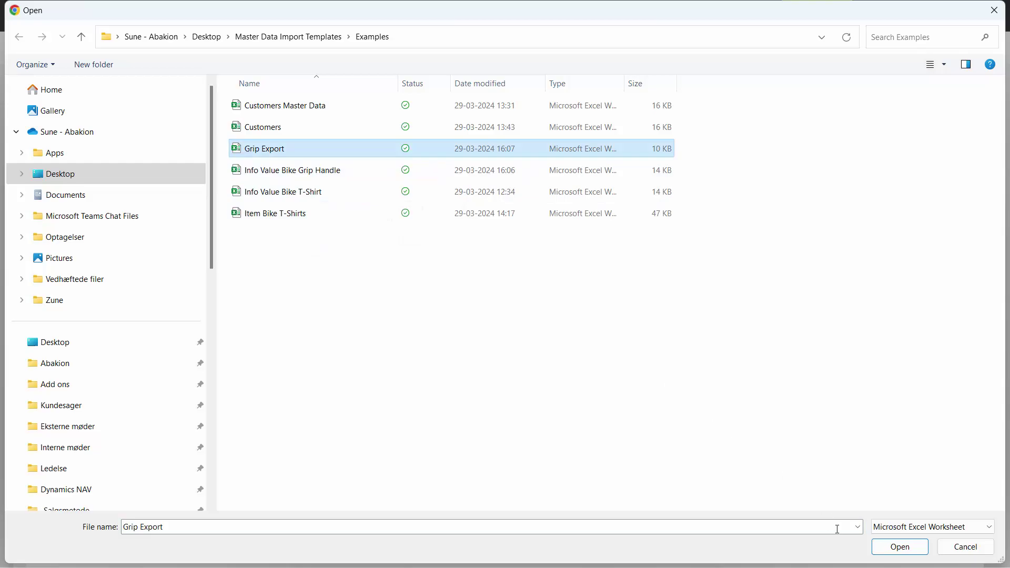
pyautogui.click(900, 547)
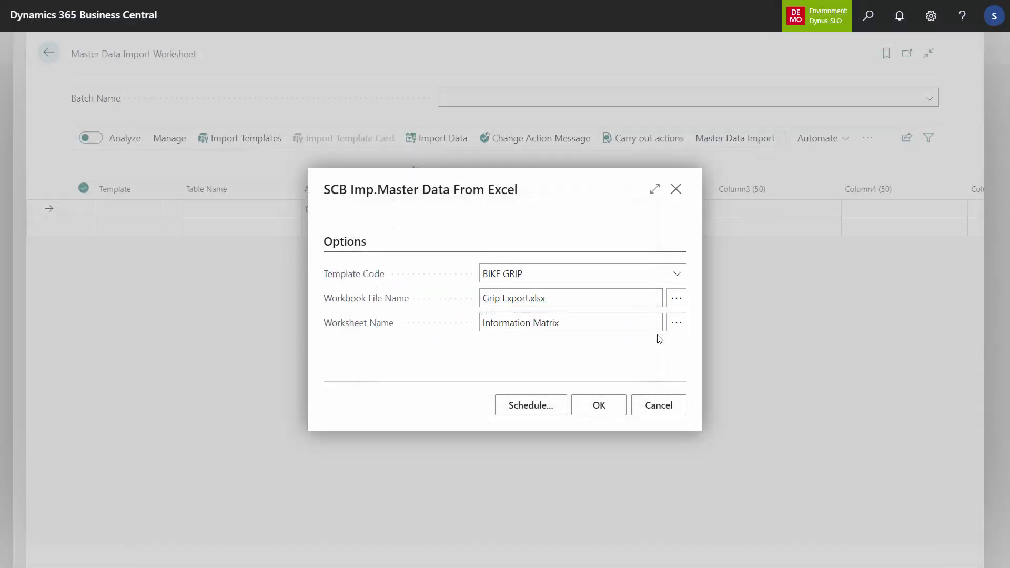
pyautogui.click(599, 405)
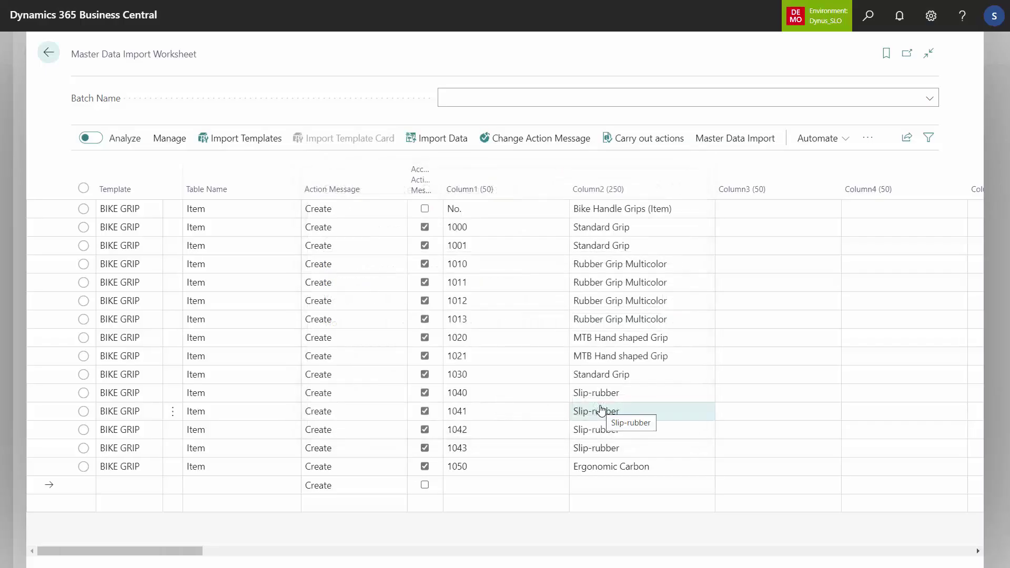
# Step: Carry out the actions for the imported BIKE GRIP lines, updating existing master data, and leave the worksheet
pyautogui.click(518, 227)
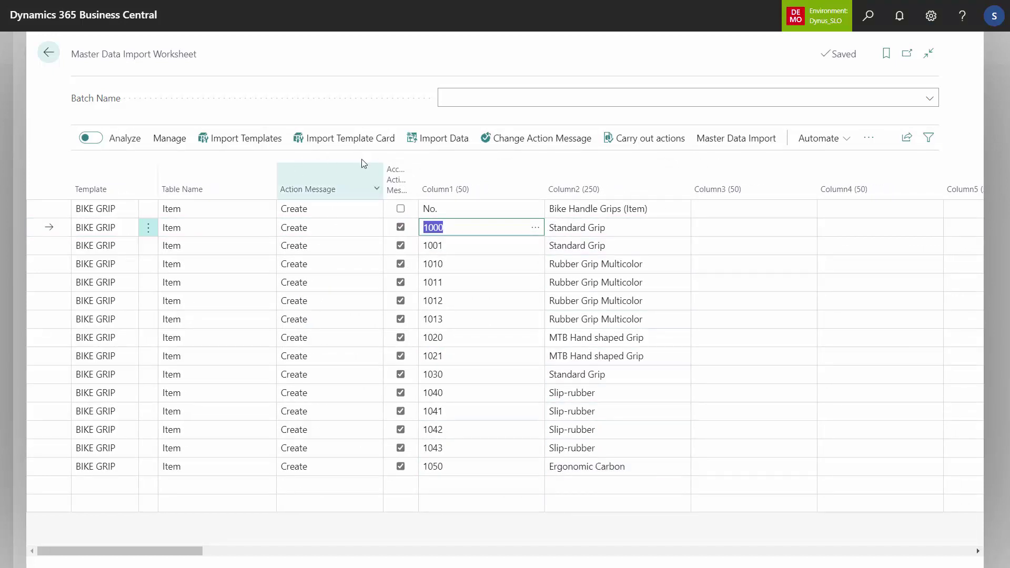
pyautogui.click(650, 147)
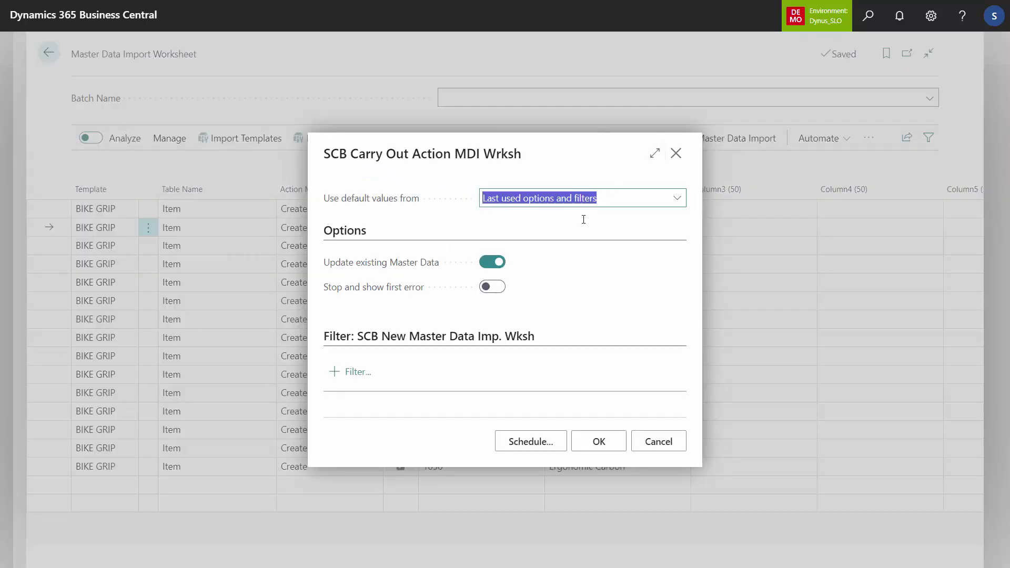
pyautogui.click(594, 445)
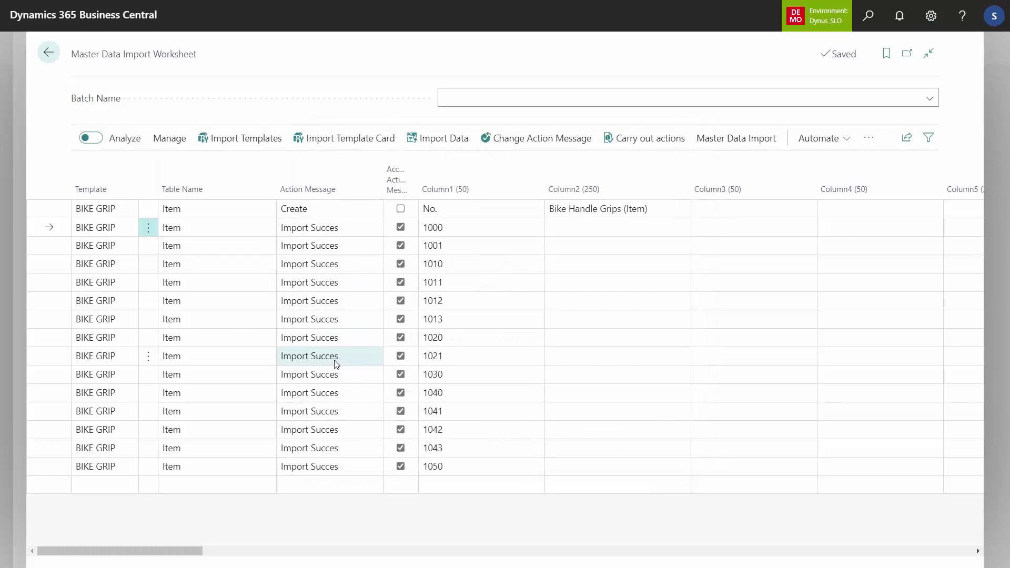
pyautogui.click(48, 52)
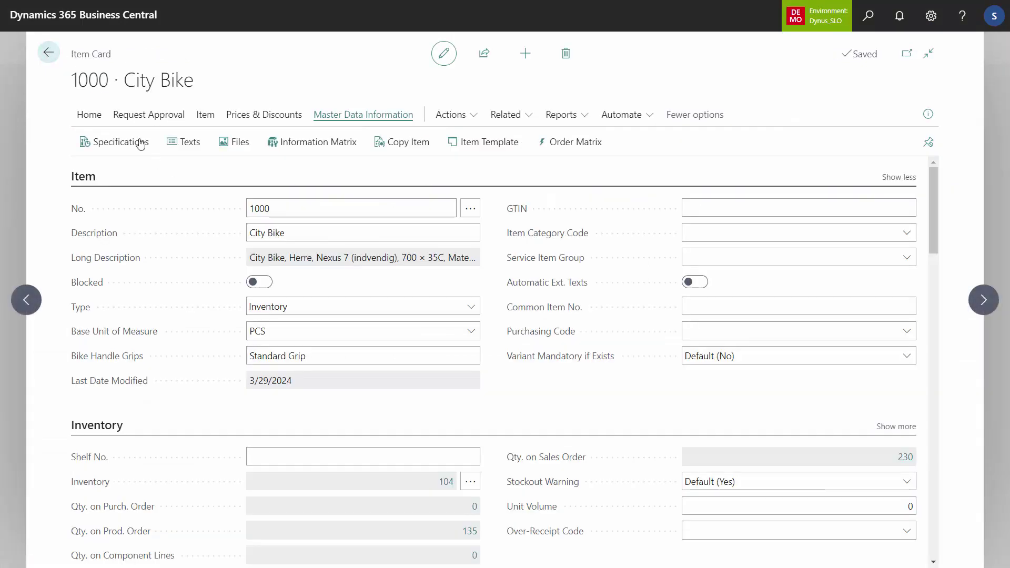
# Step: Open the master data specifications of item 1012, Street Sport Bike, from the item list and examine its BIKE GRIP line
pyautogui.click(48, 52)
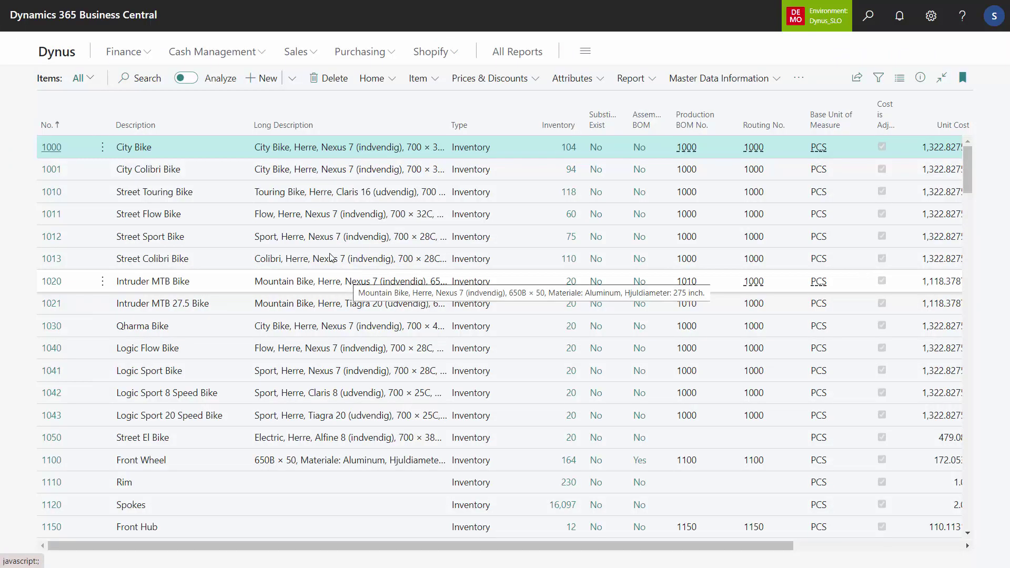
pyautogui.click(323, 238)
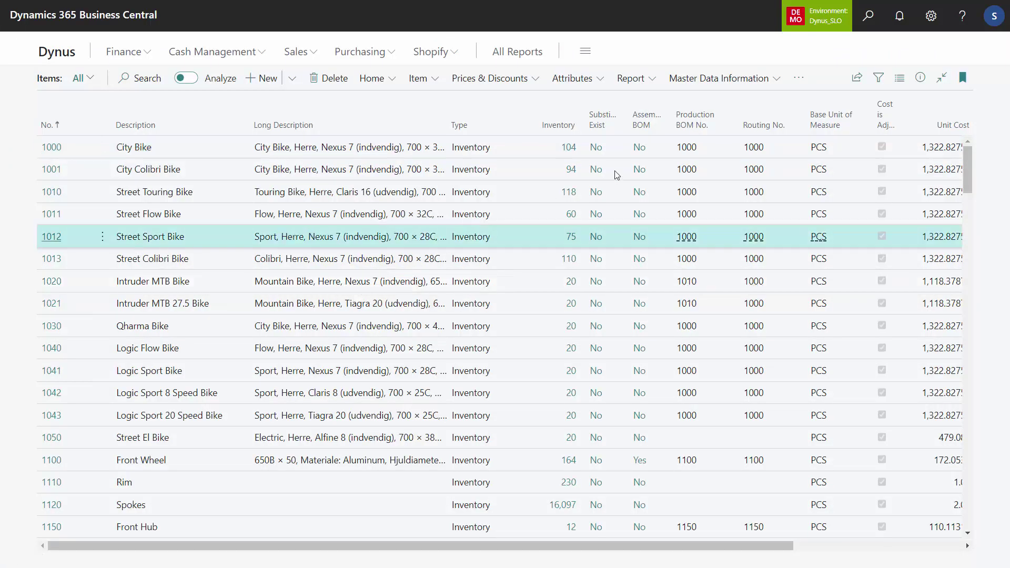
pyautogui.click(772, 79)
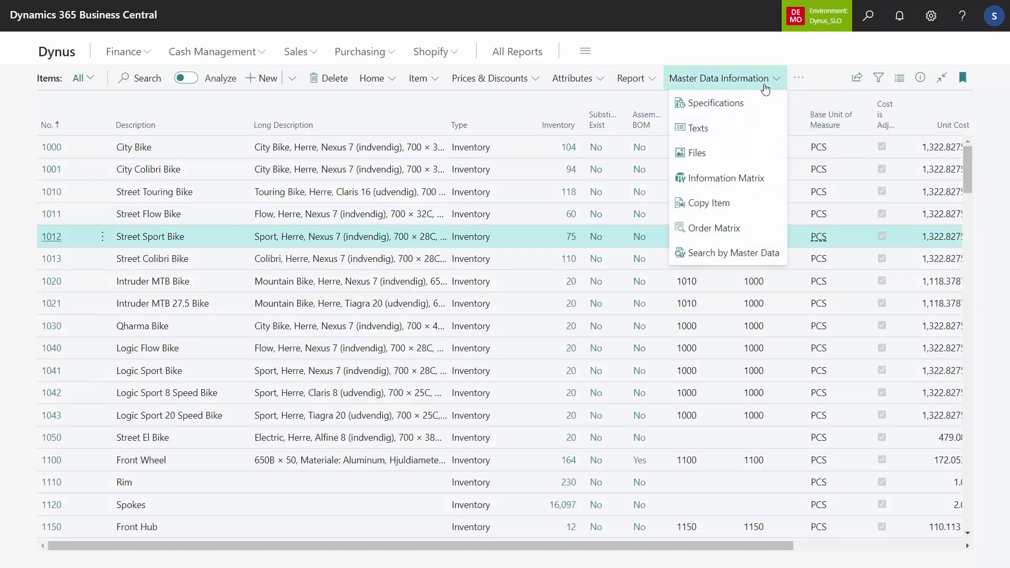
pyautogui.click(731, 103)
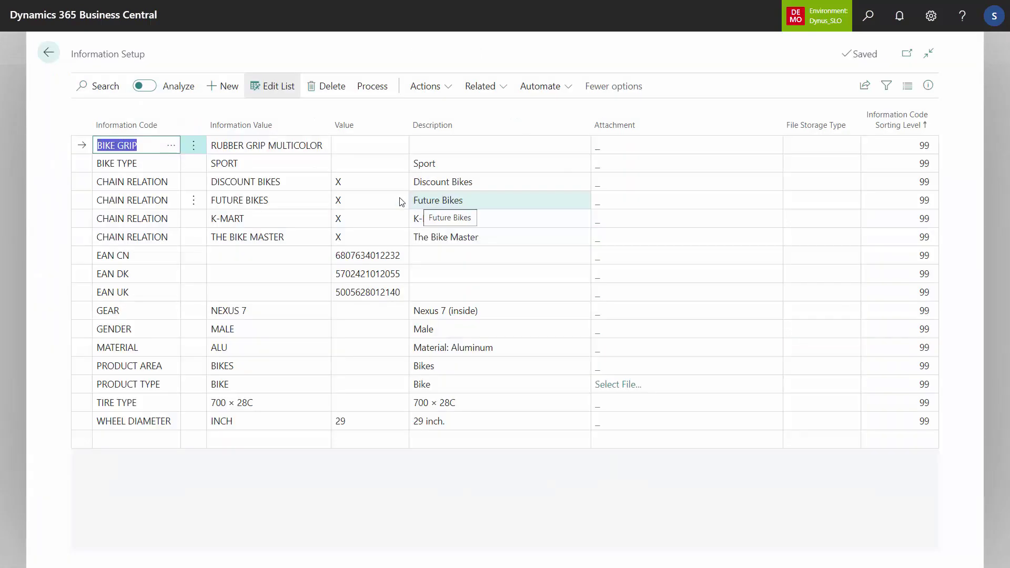
pyautogui.click(161, 142)
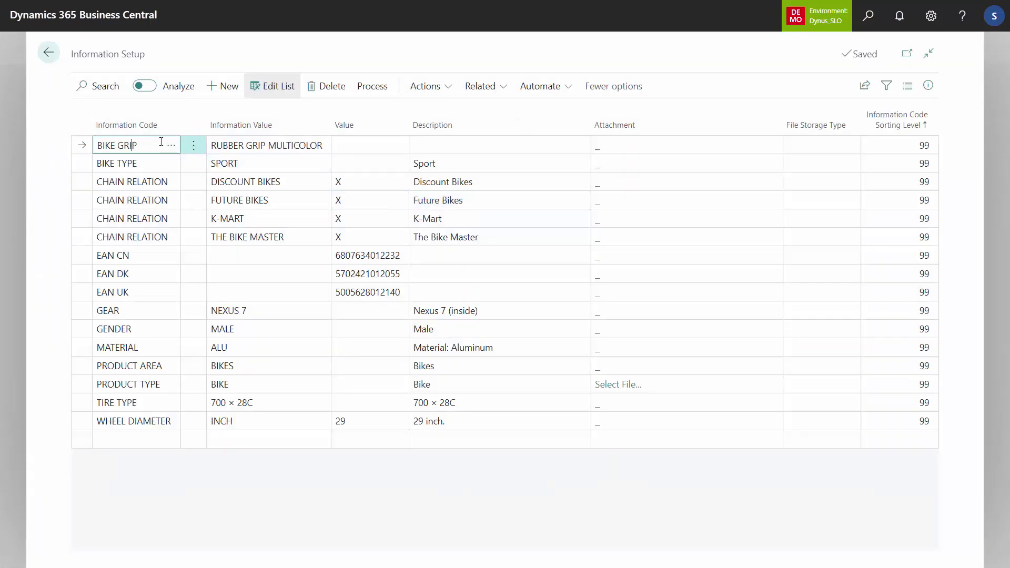
pyautogui.click(269, 146)
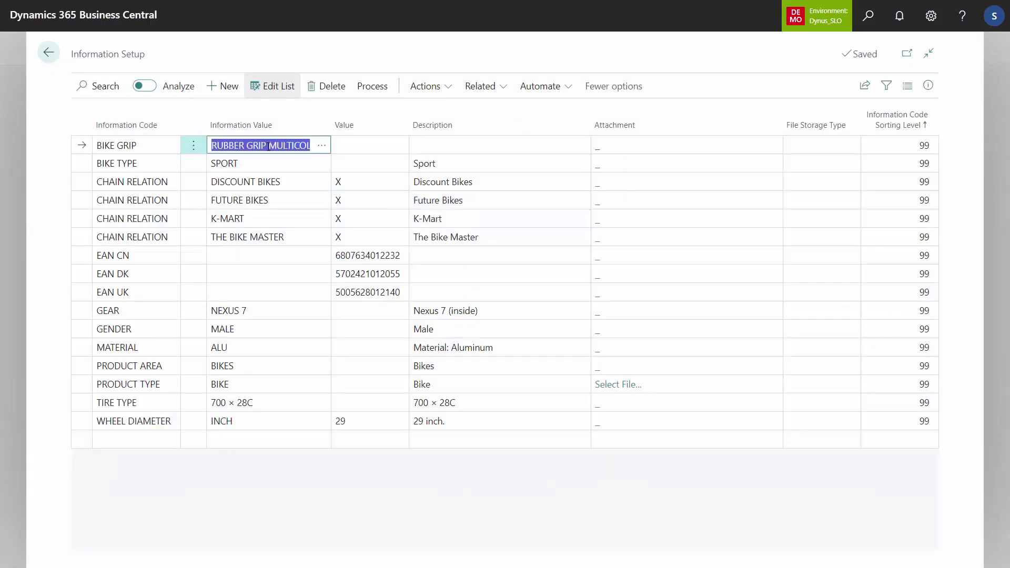
pyautogui.click(368, 146)
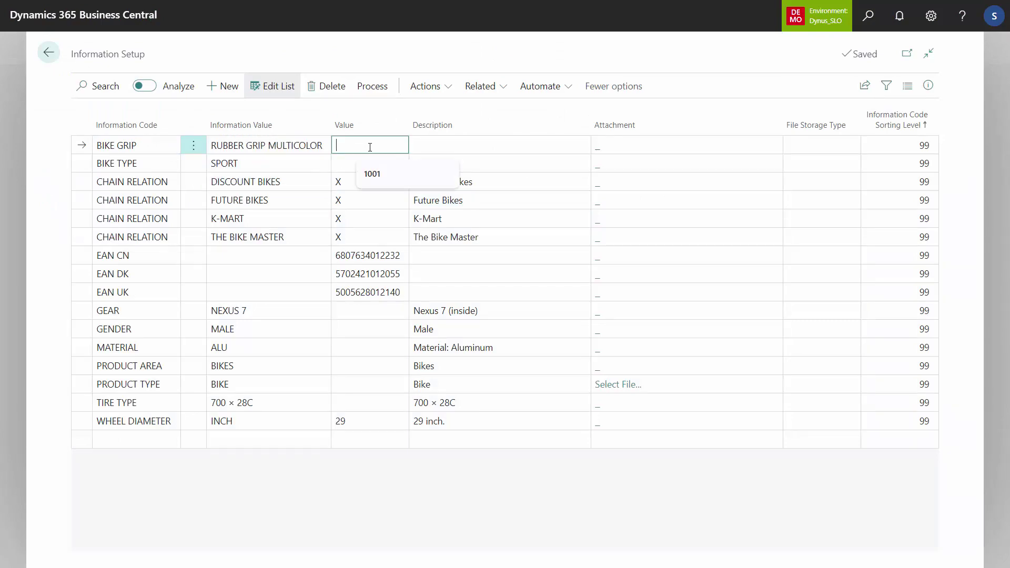
pyautogui.click(49, 56)
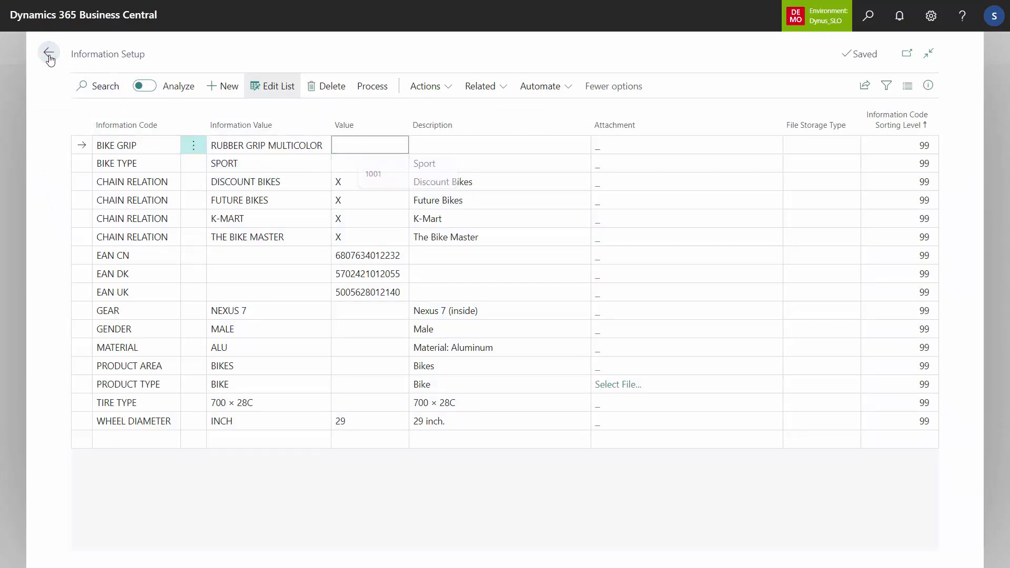